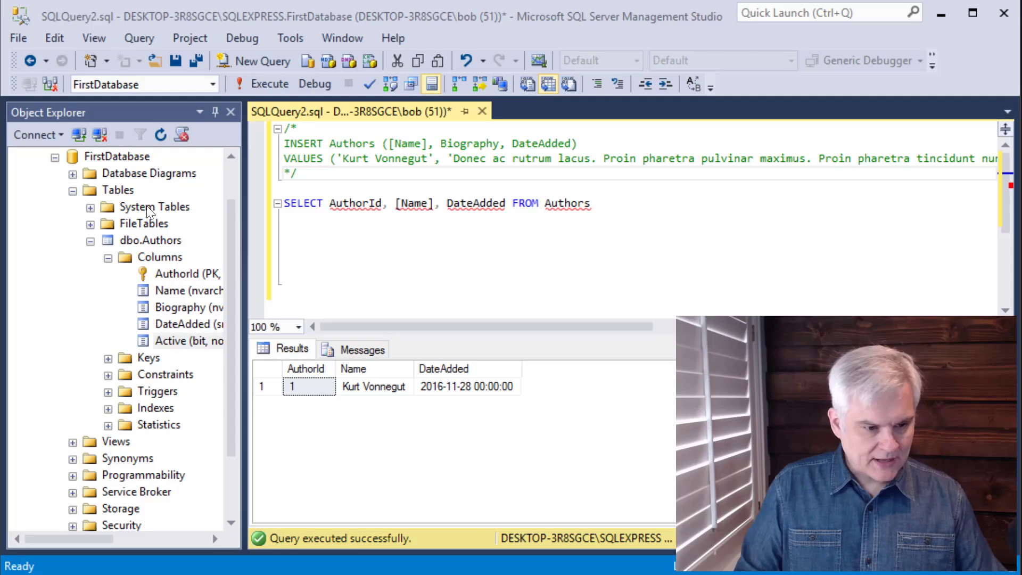
Start designing a new table in the FirstDatabase database.
click(229, 228)
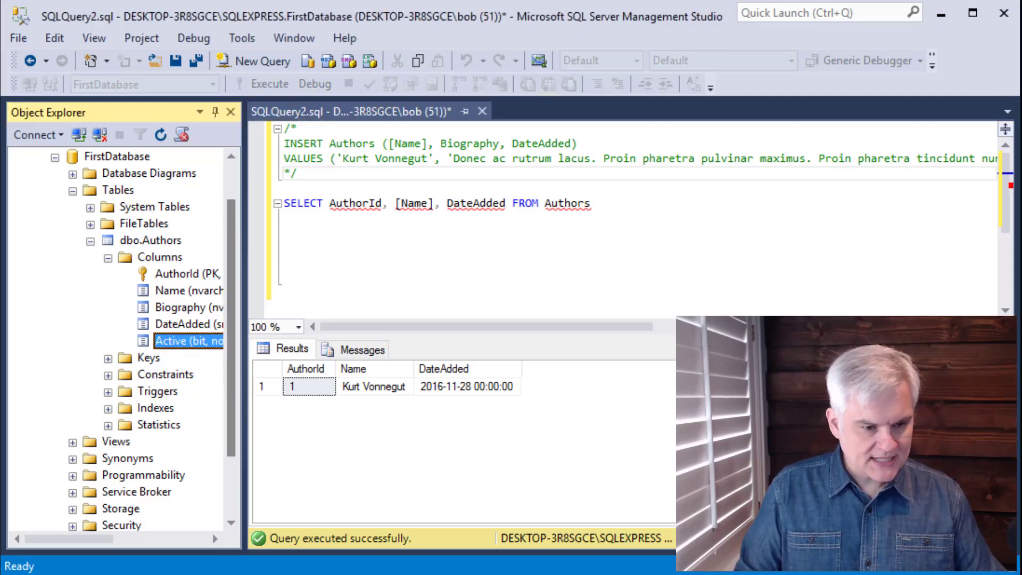
drag(229, 225, 226, 211)
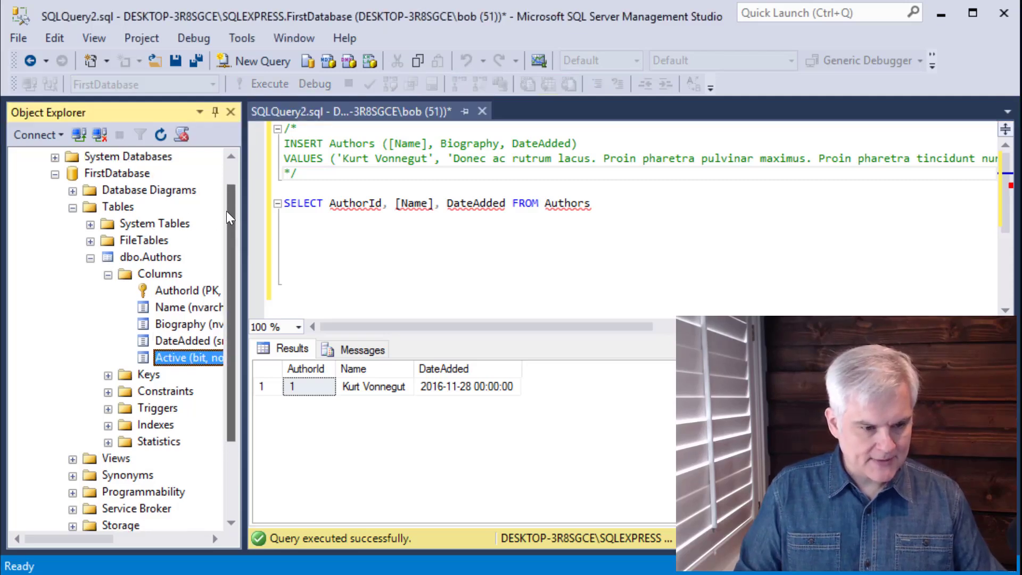
right_click(113, 207)
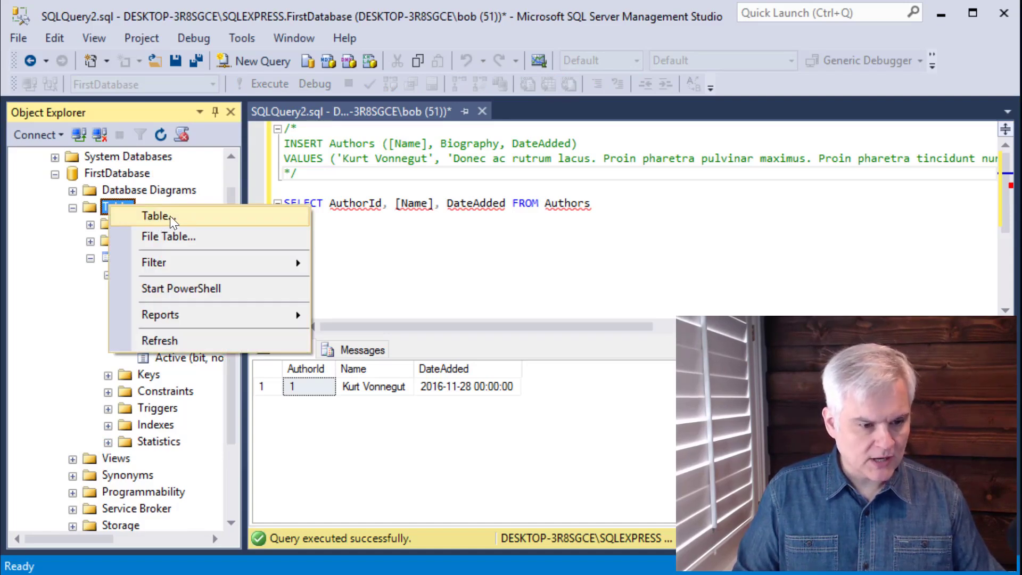
click(170, 216)
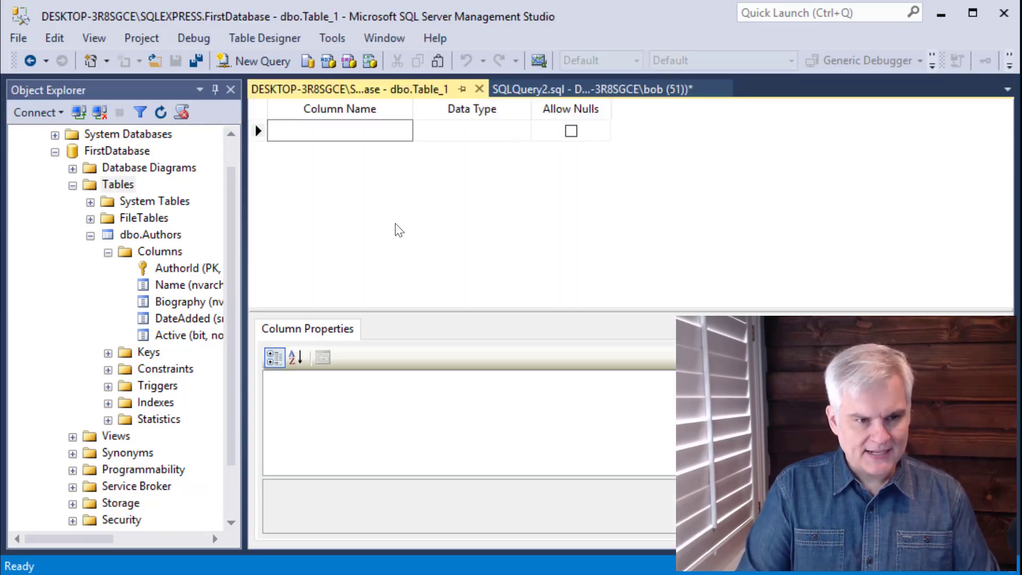
Add a BookId column with the uniqueidentifier data type and disallow nulls for it.
text(BookId)
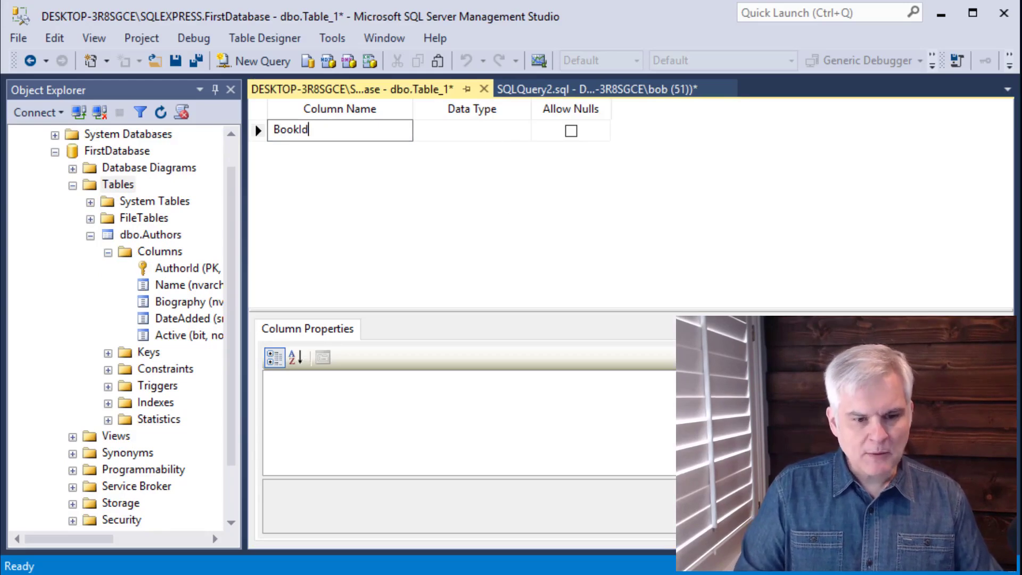
key(Tab)
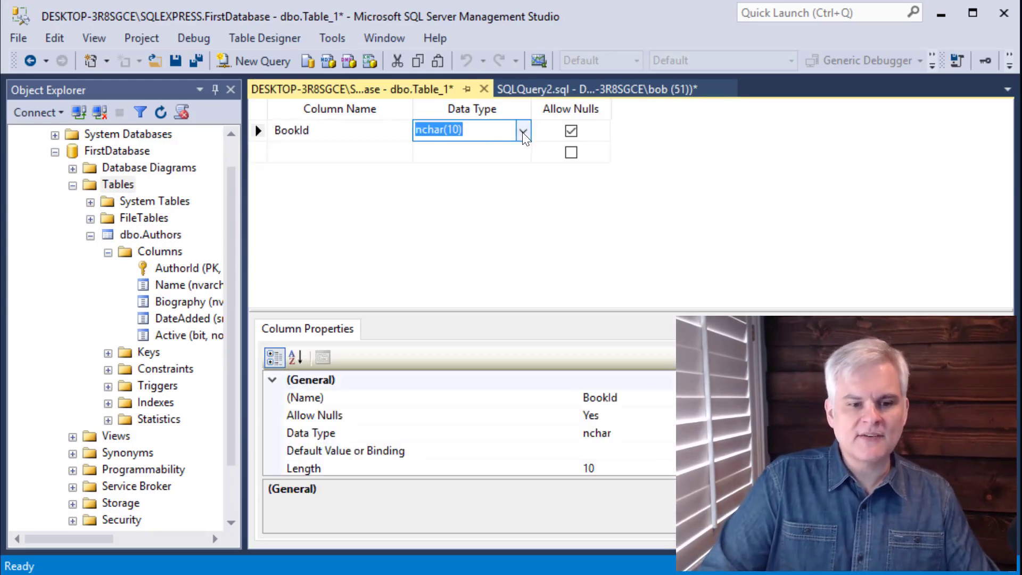
click(524, 134)
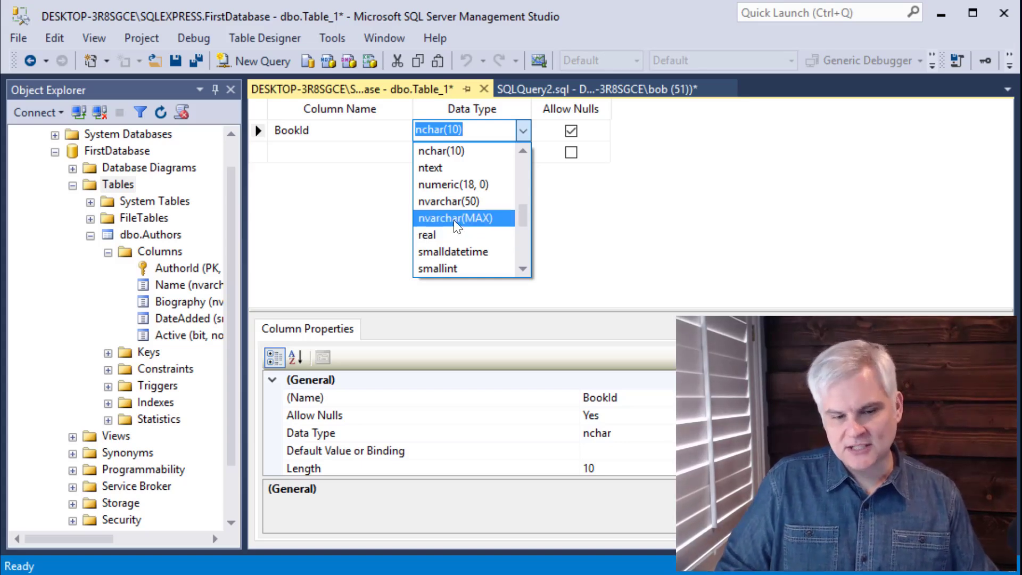
scroll(455, 224, down, 2)
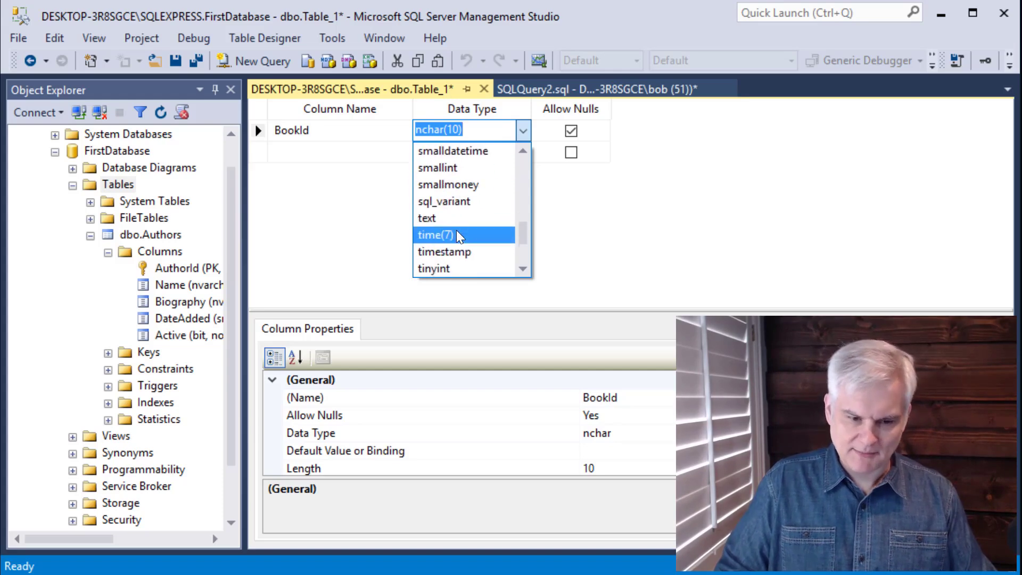
scroll(457, 237, down, 3)
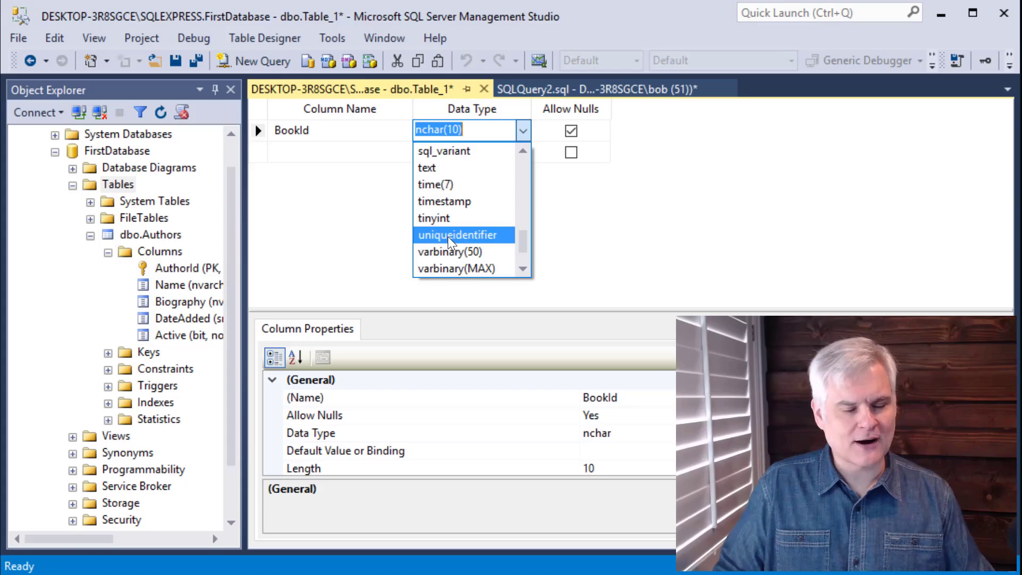
click(450, 237)
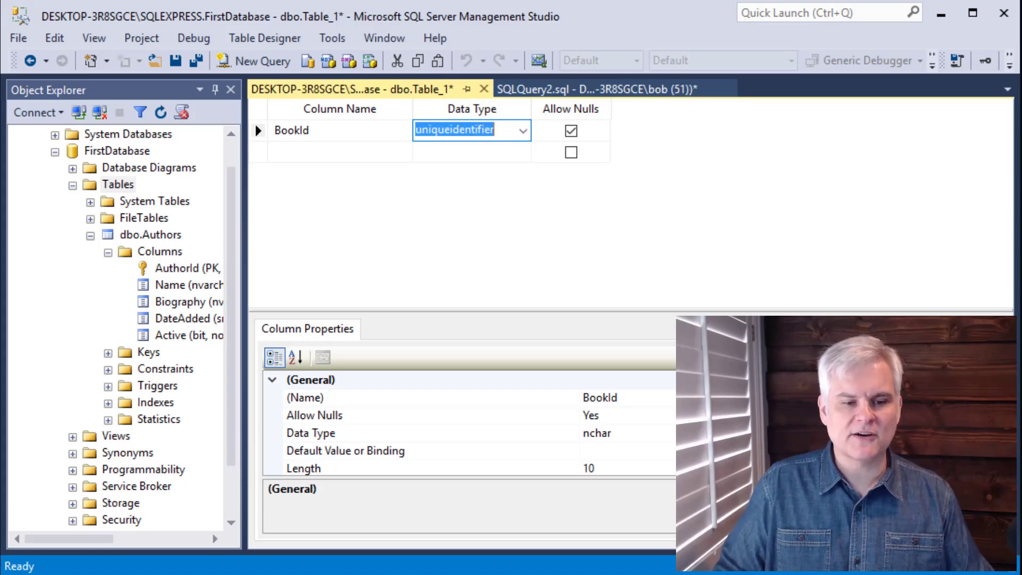
click(571, 131)
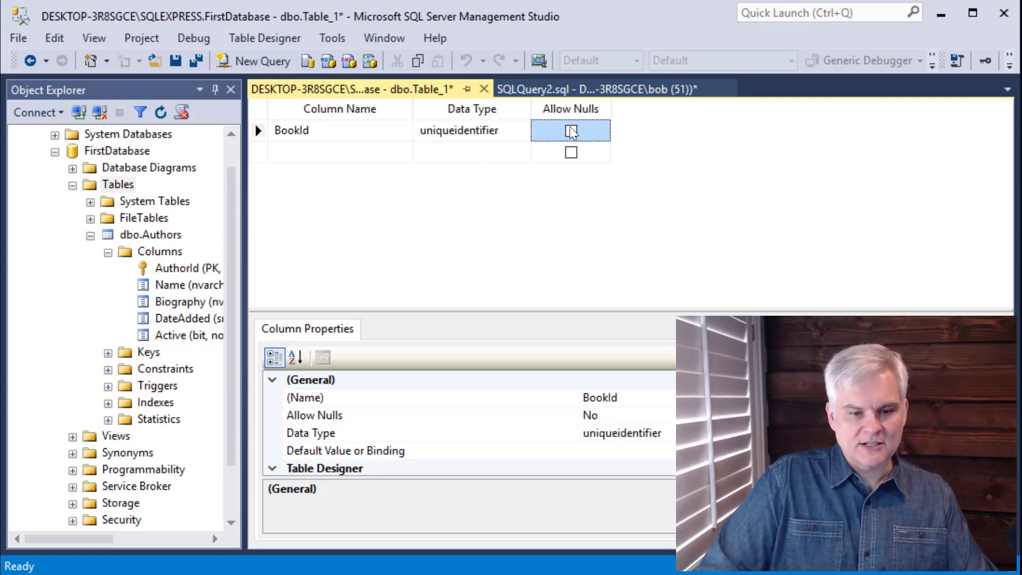
Enlarge the column properties area and set the BookId column's RowGuid property to Yes.
drag(575, 310, 562, 261)
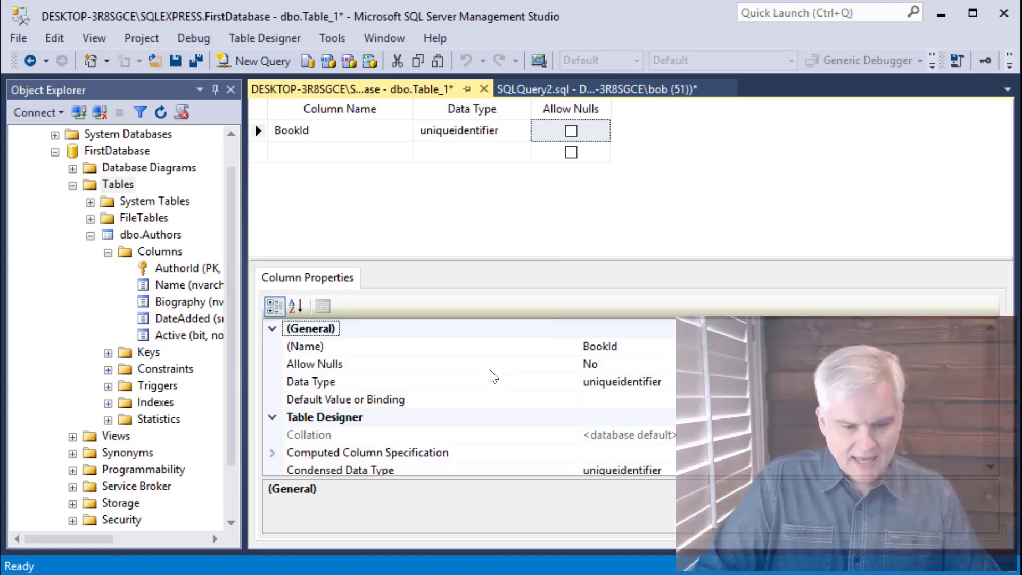
scroll(495, 376, down, 2)
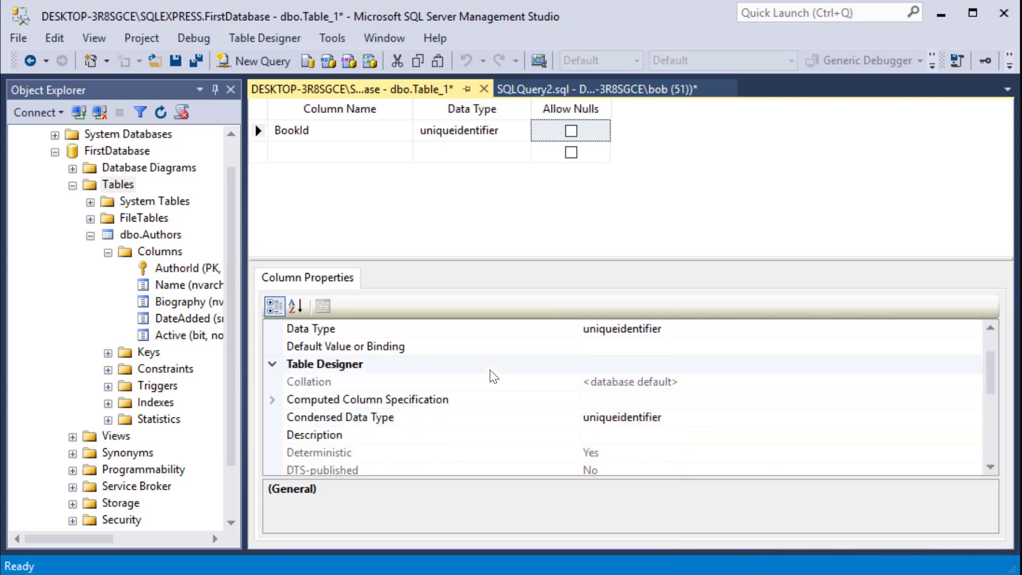
scroll(494, 377, down, 1)
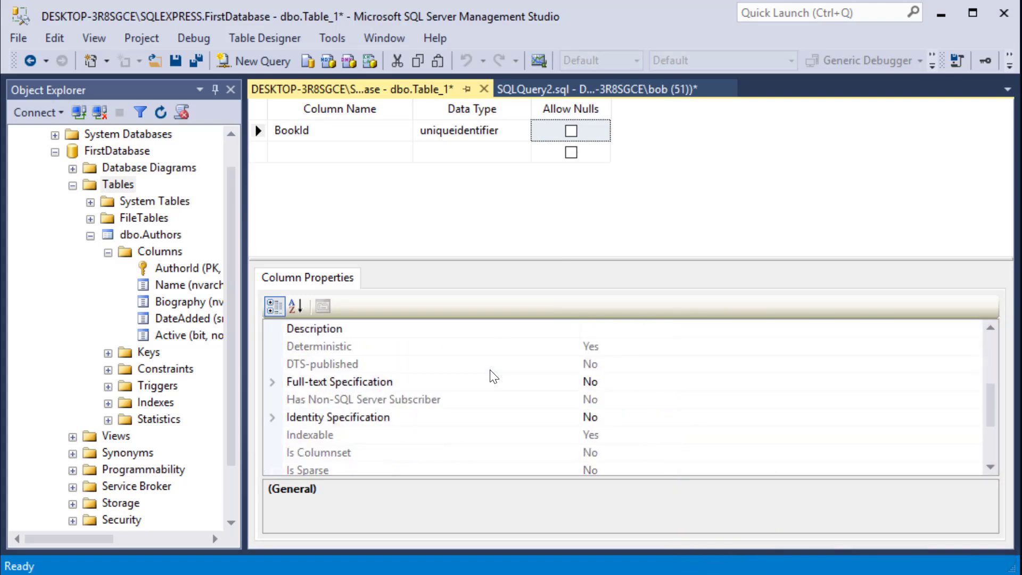
scroll(453, 402, down, 2)
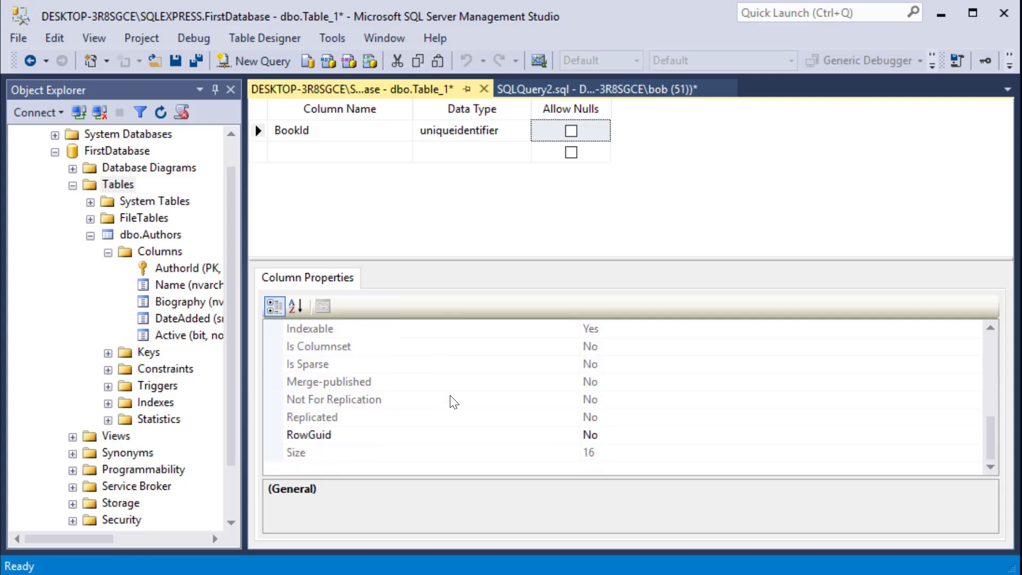
click(318, 437)
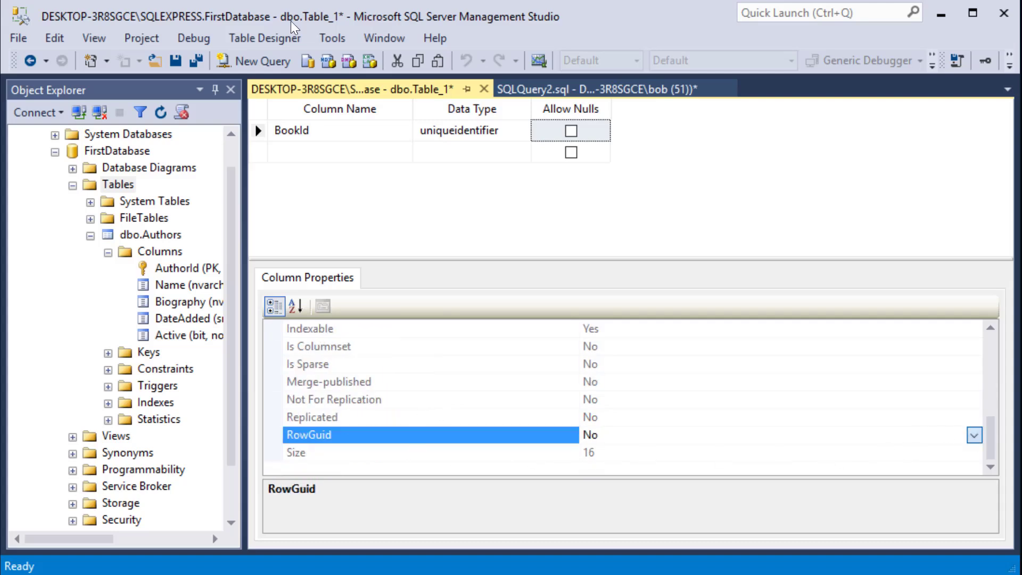
click(974, 436)
click(866, 453)
scroll(391, 376, up, 2)
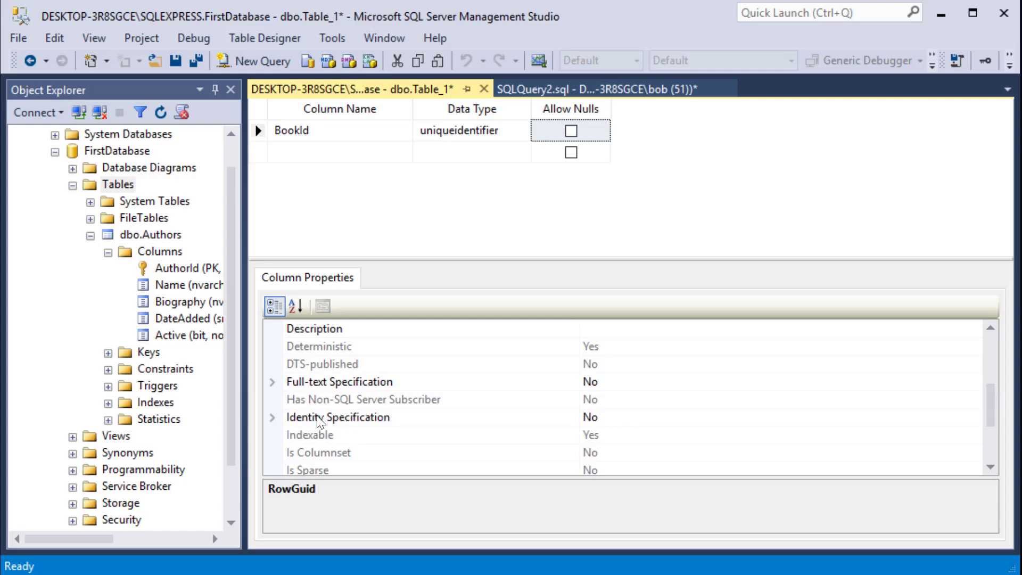
scroll(298, 423, down, 2)
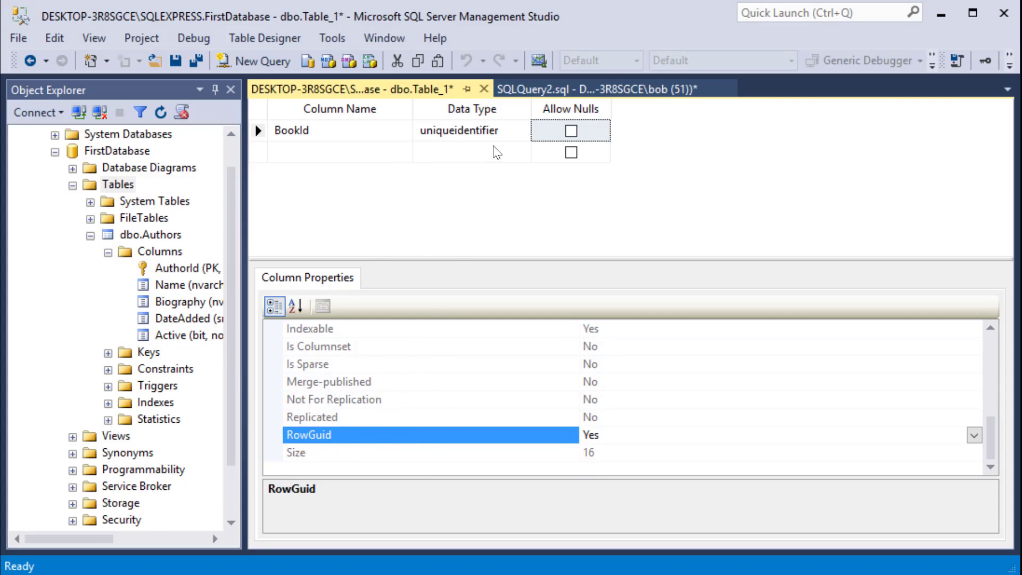
scroll(413, 402, up, 1)
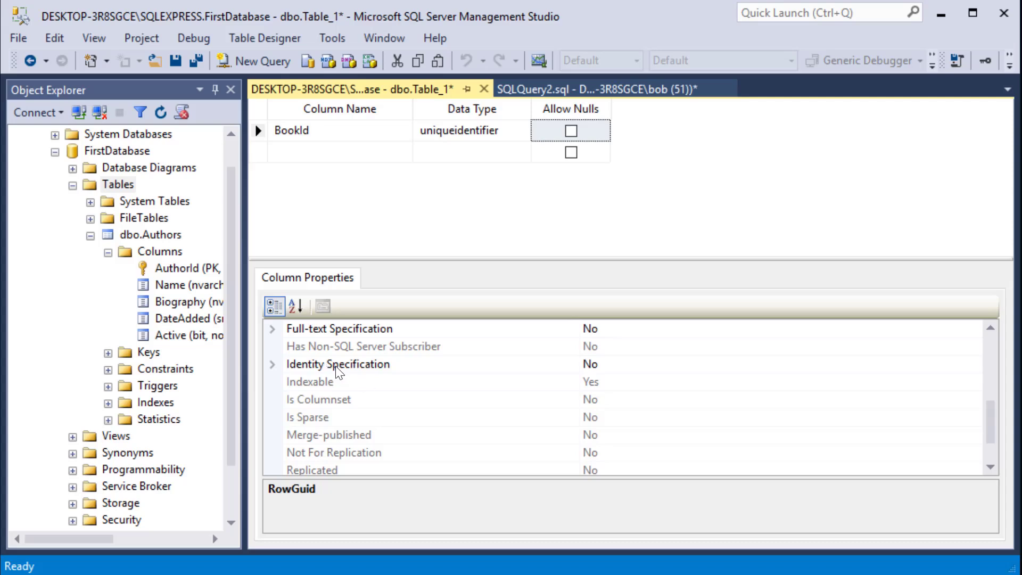
Make the BookId column the table's primary key.
click(317, 157)
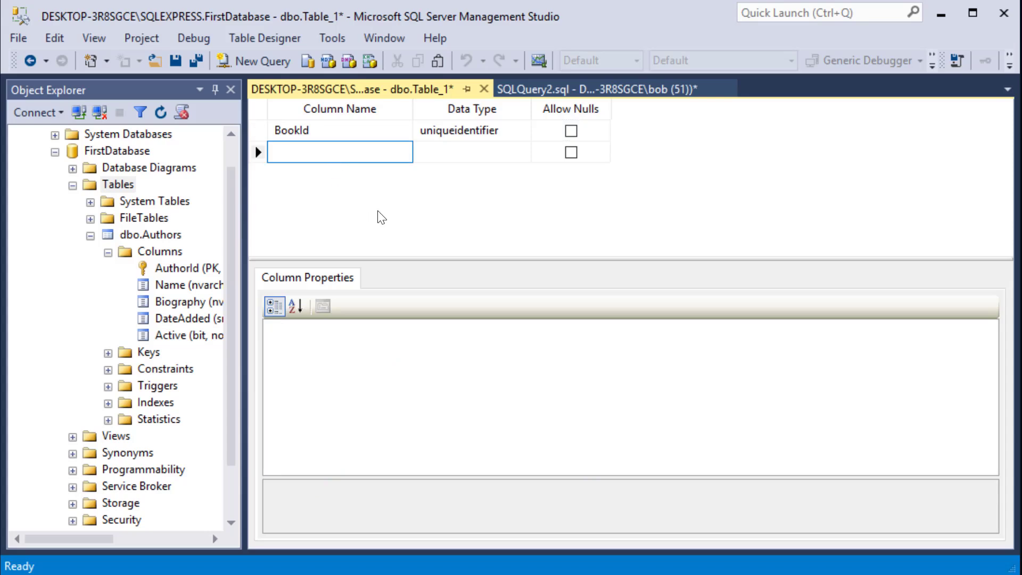
click(308, 130)
click(258, 131)
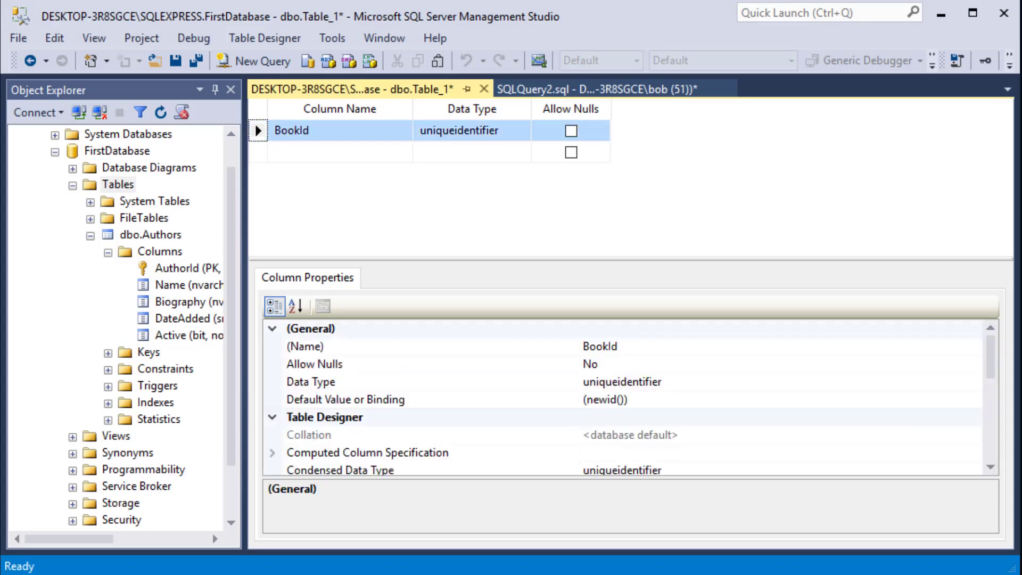
right_click(259, 130)
click(333, 145)
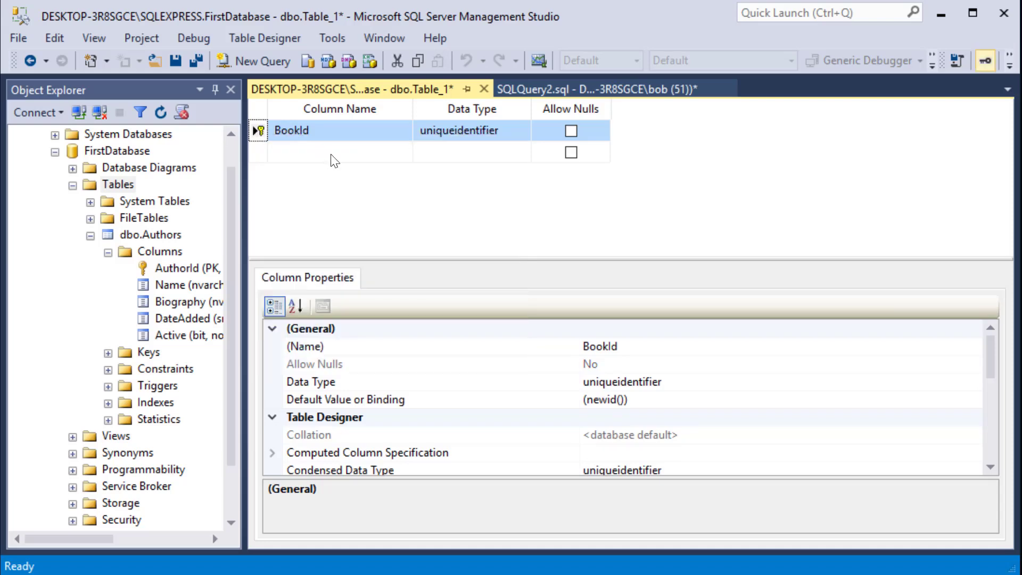
Add a Title column below BookId with the nvarchar(50) data type.
click(333, 155)
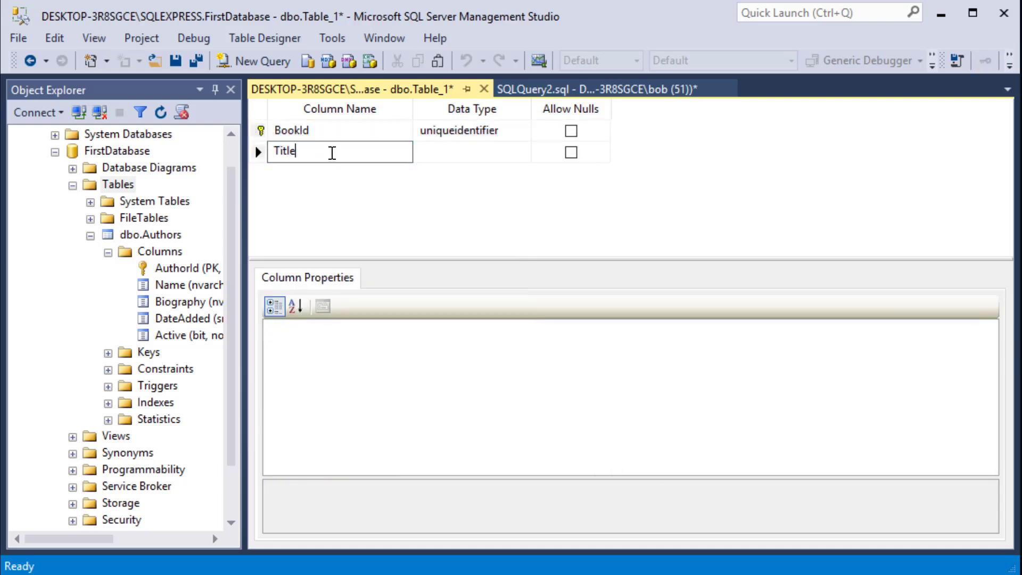
click(468, 153)
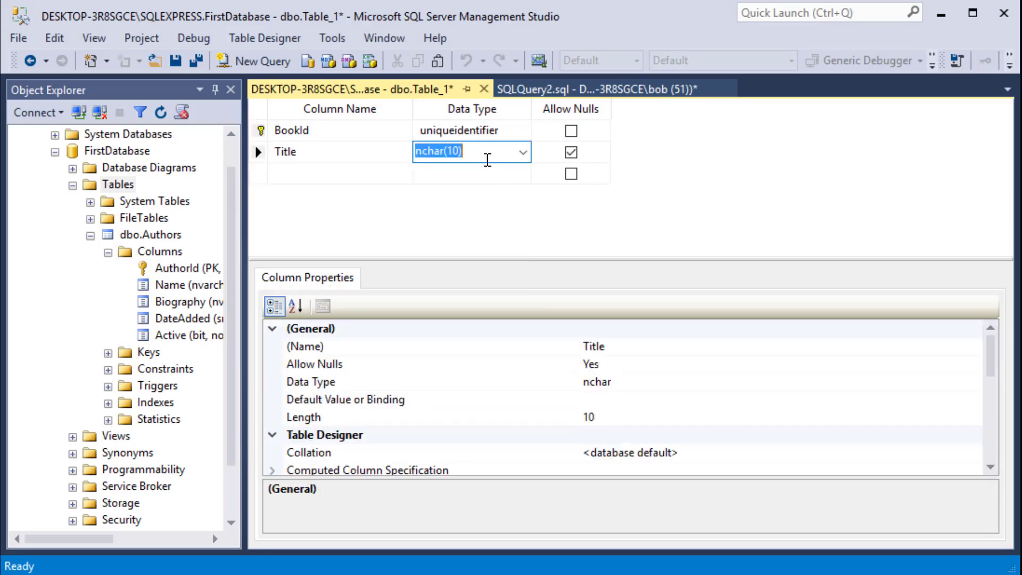
click(523, 154)
click(472, 223)
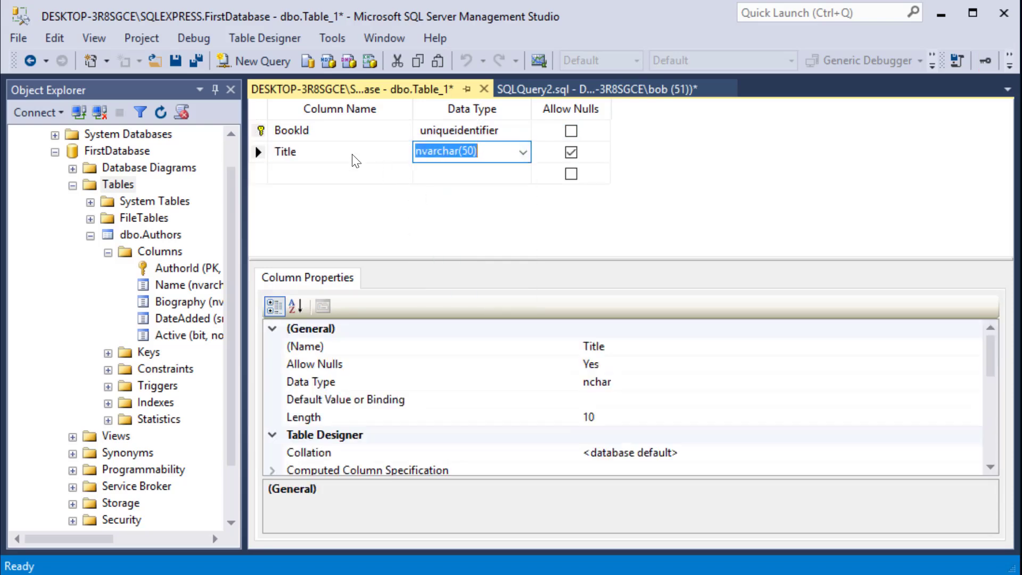
Add a Description column below Title with the nvarchar(MAX) data type.
click(342, 176)
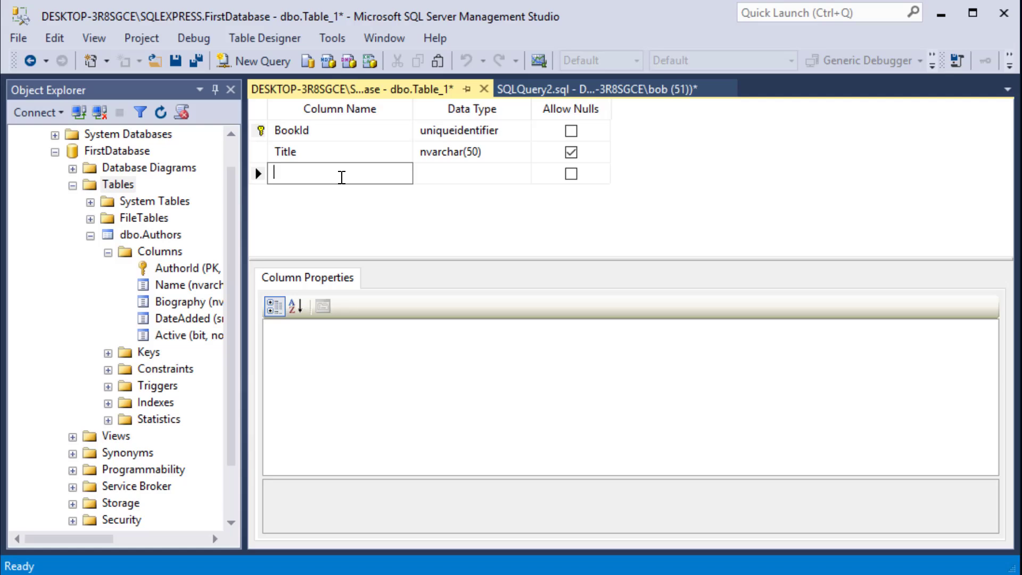
text(Description)
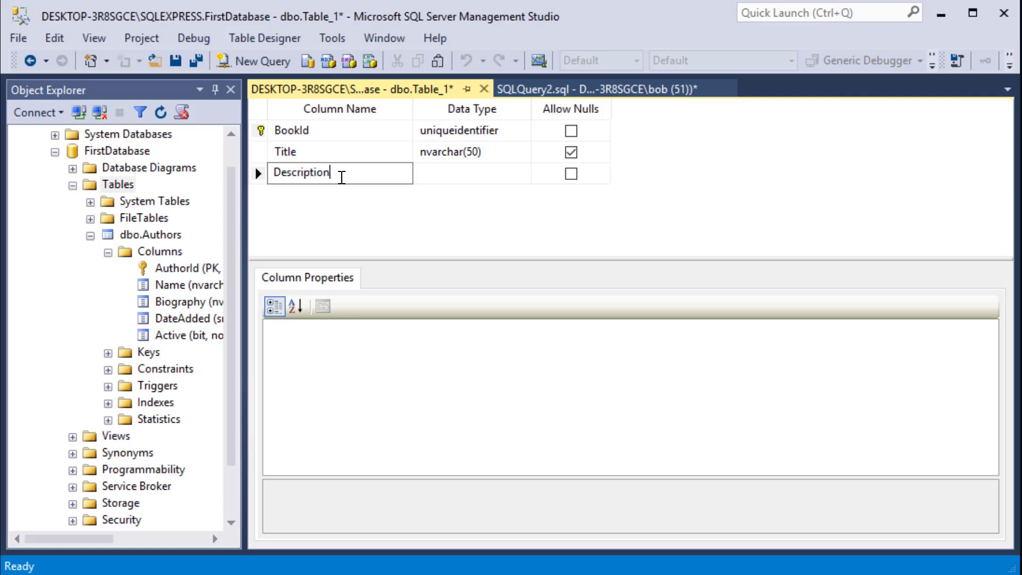
click(468, 176)
click(522, 173)
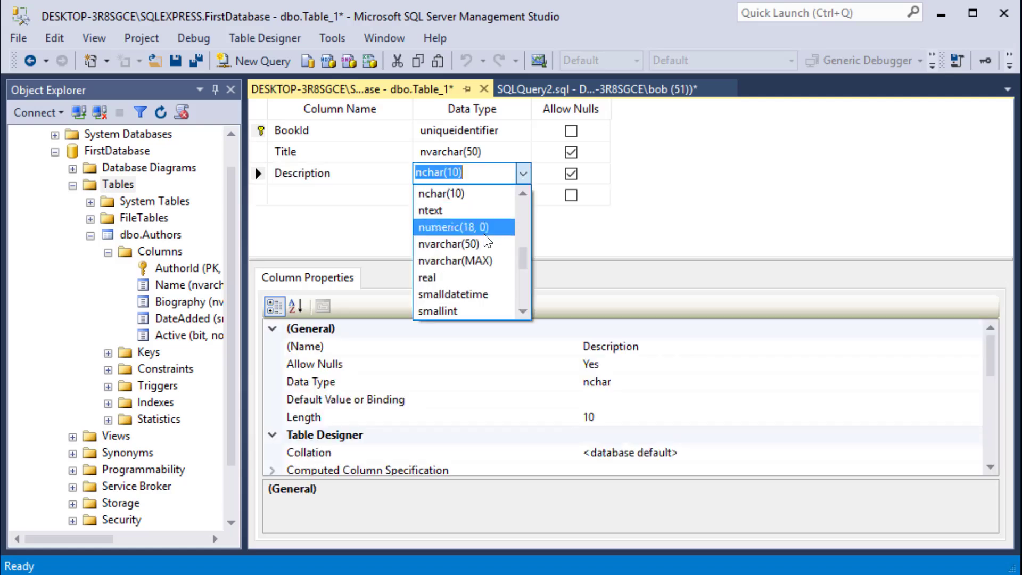
click(456, 260)
Add an ImageName column below Description and set its data type to nvarchar(100).
click(350, 197)
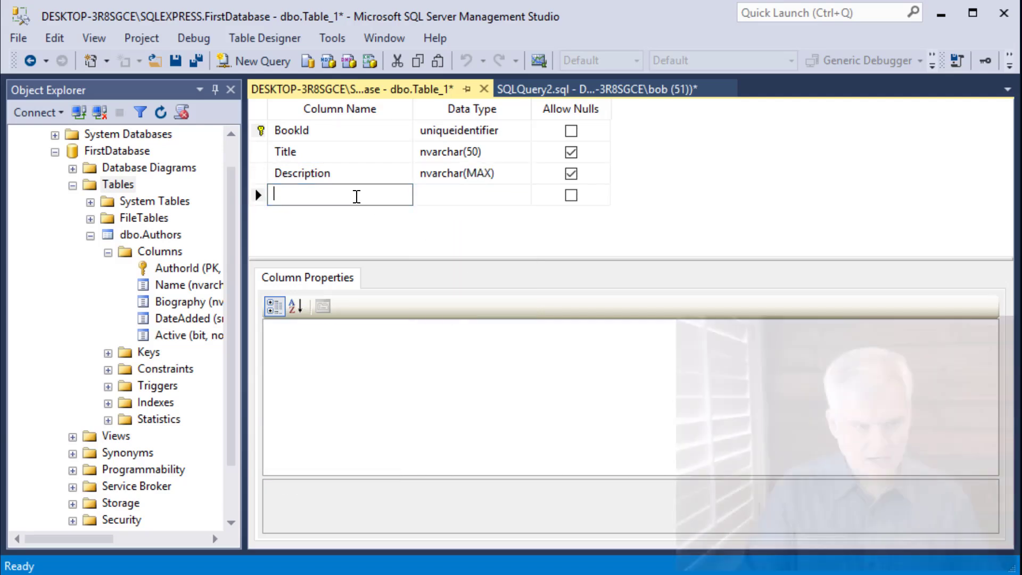
text(ImageName)
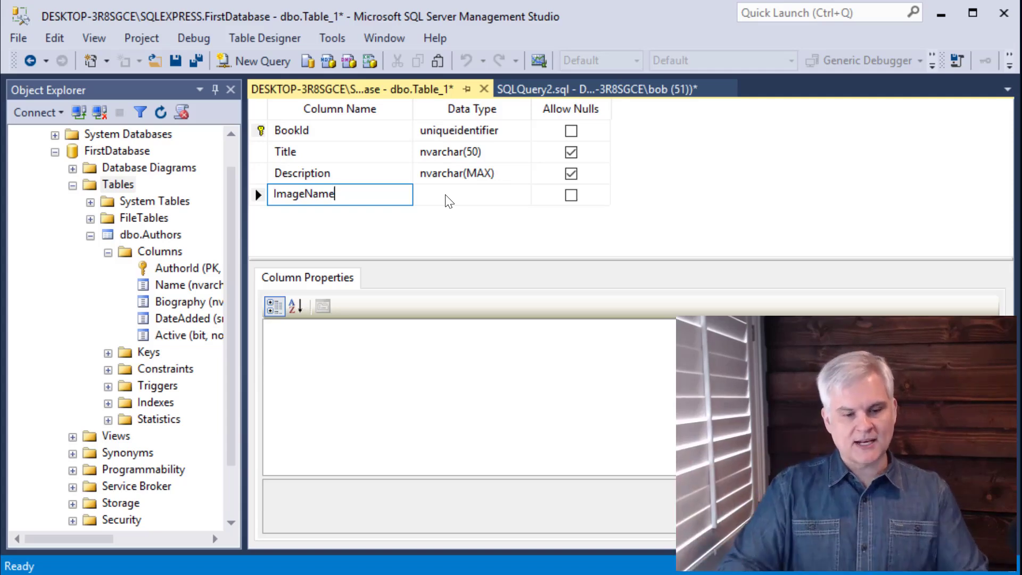
key(Tab)
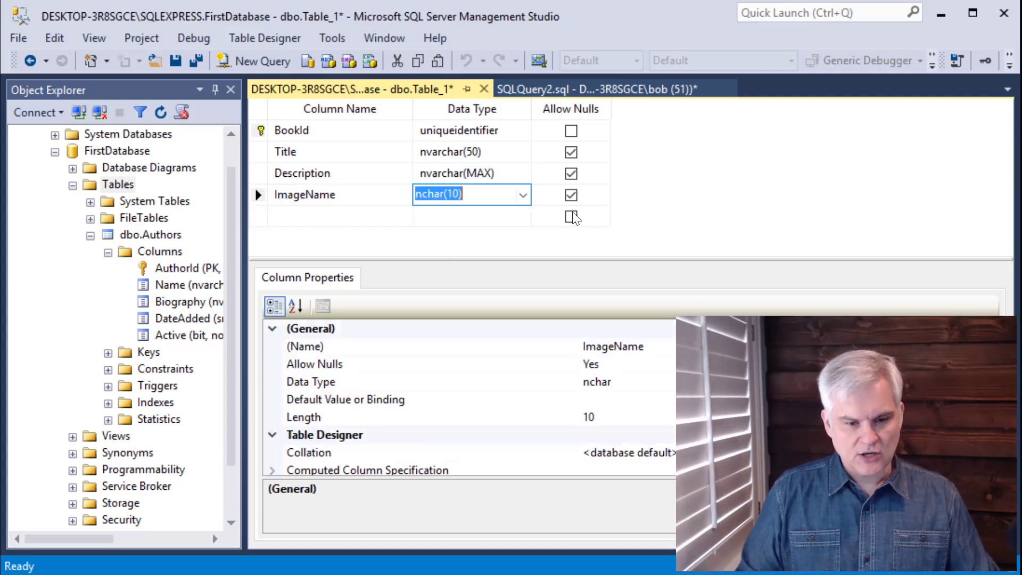
click(524, 194)
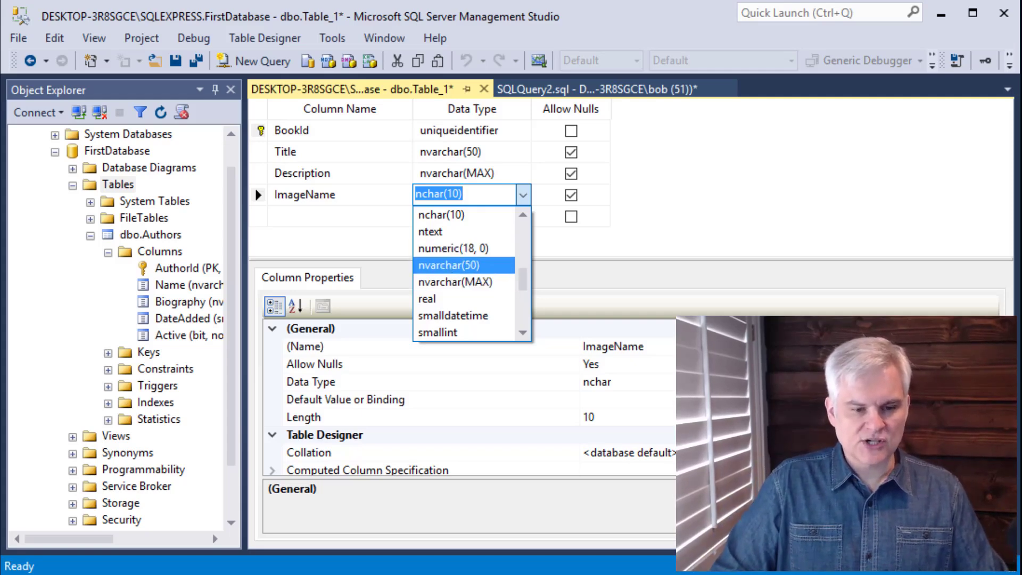
click(459, 265)
click(462, 193)
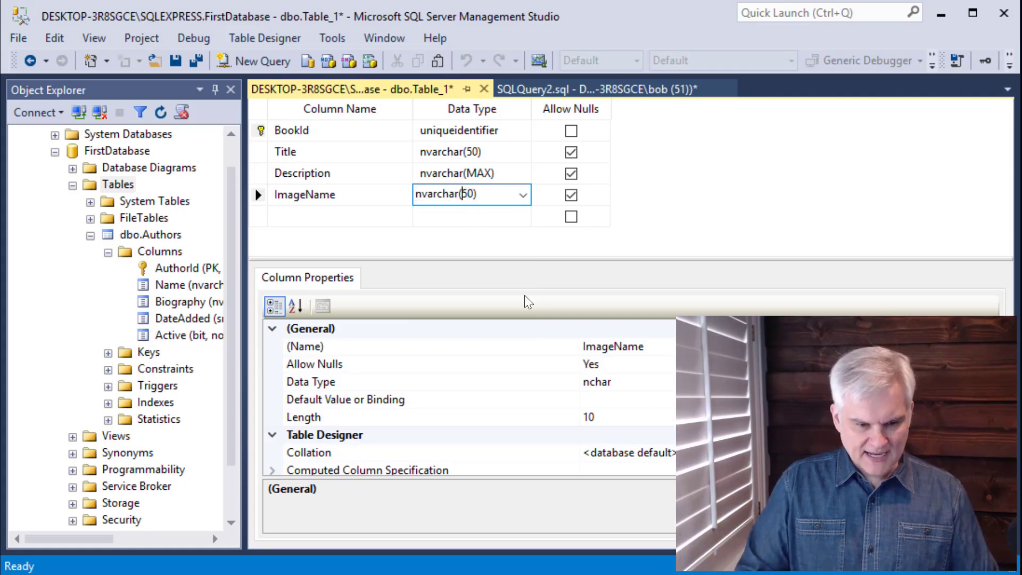
text(1)
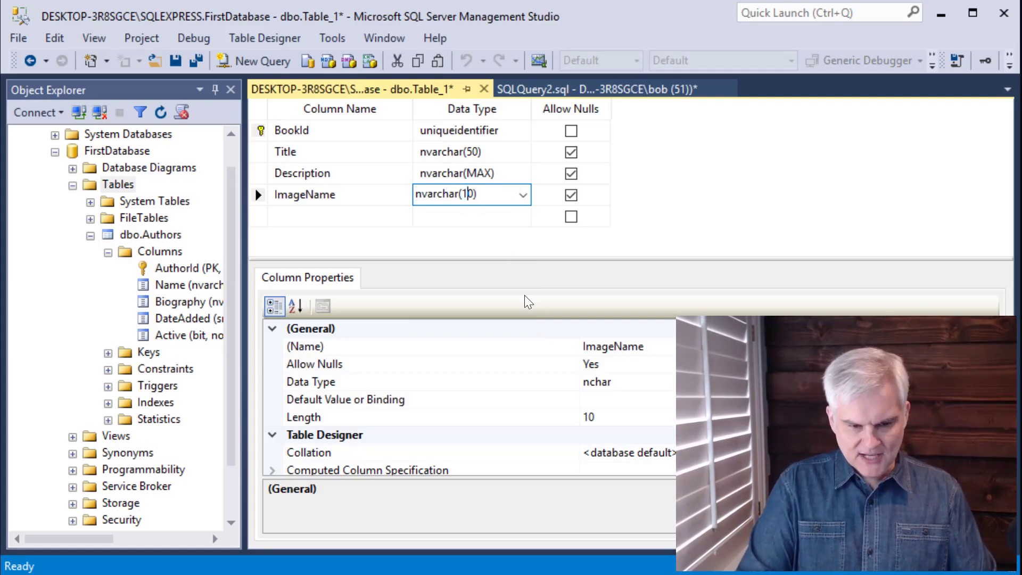
text(0)
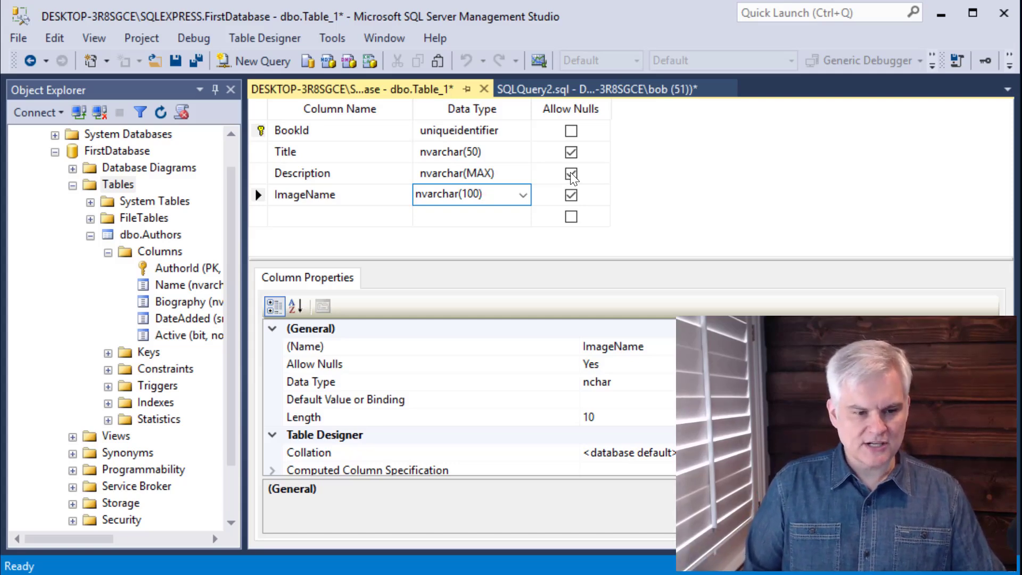
Disallow nulls for the Title column, and add a non-nullable AuthorId column of type int below ImageName.
click(573, 150)
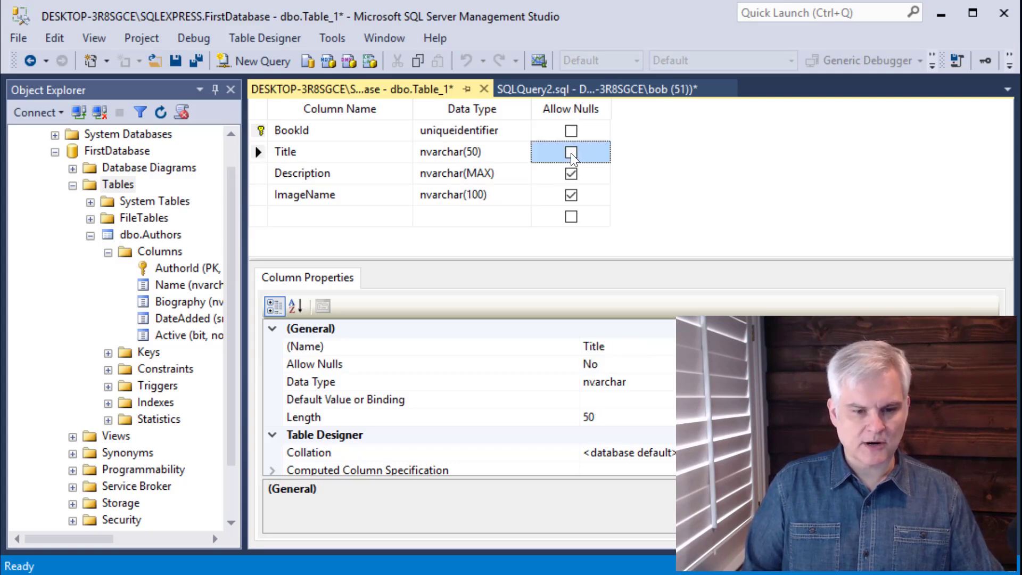
click(361, 223)
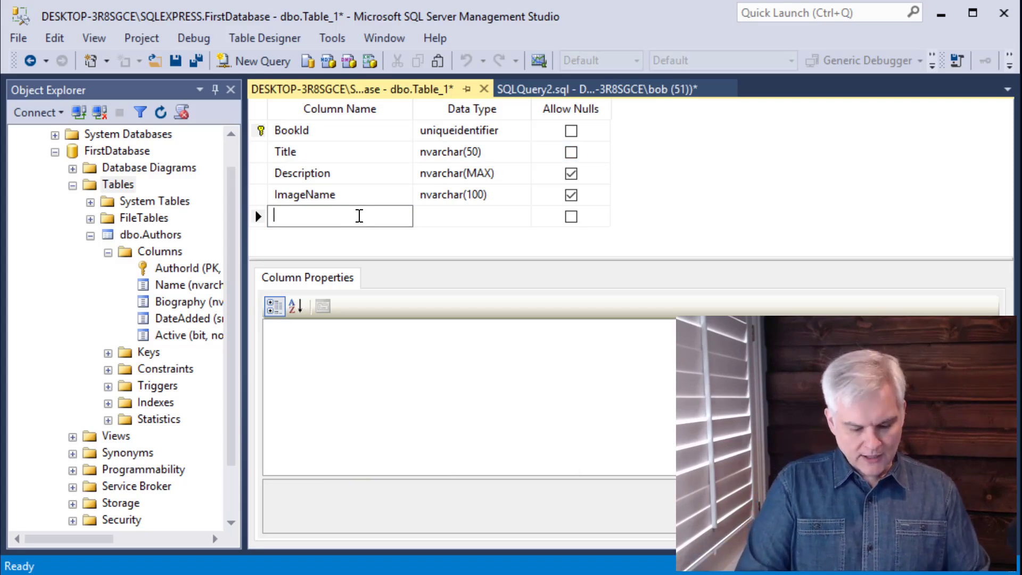
text(AuthorId)
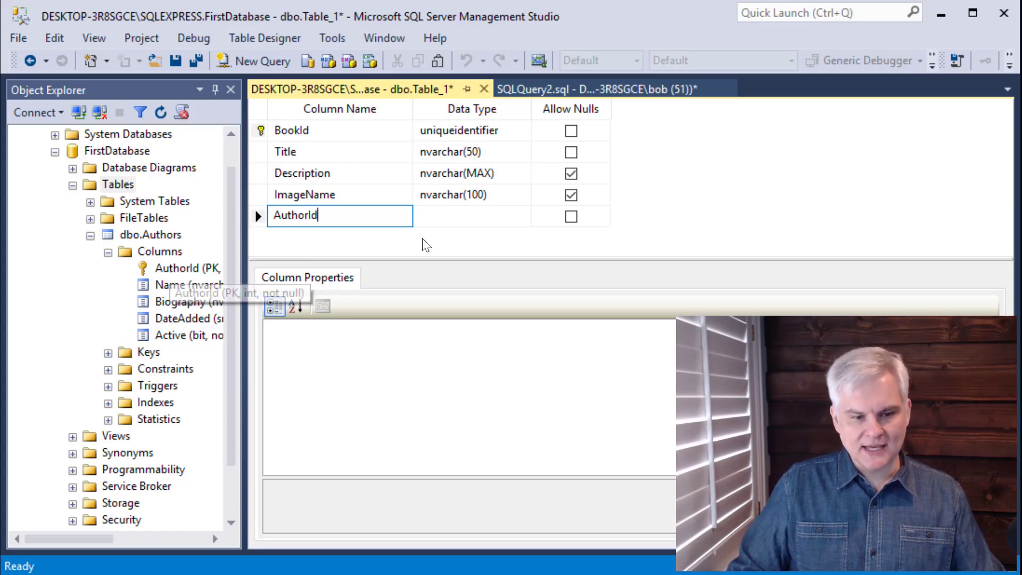
click(500, 224)
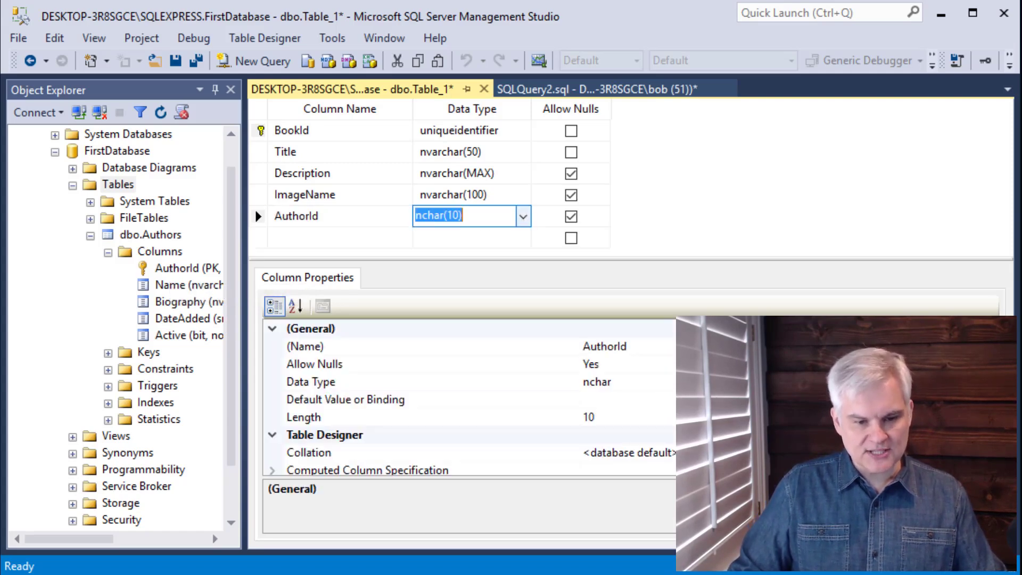
click(523, 216)
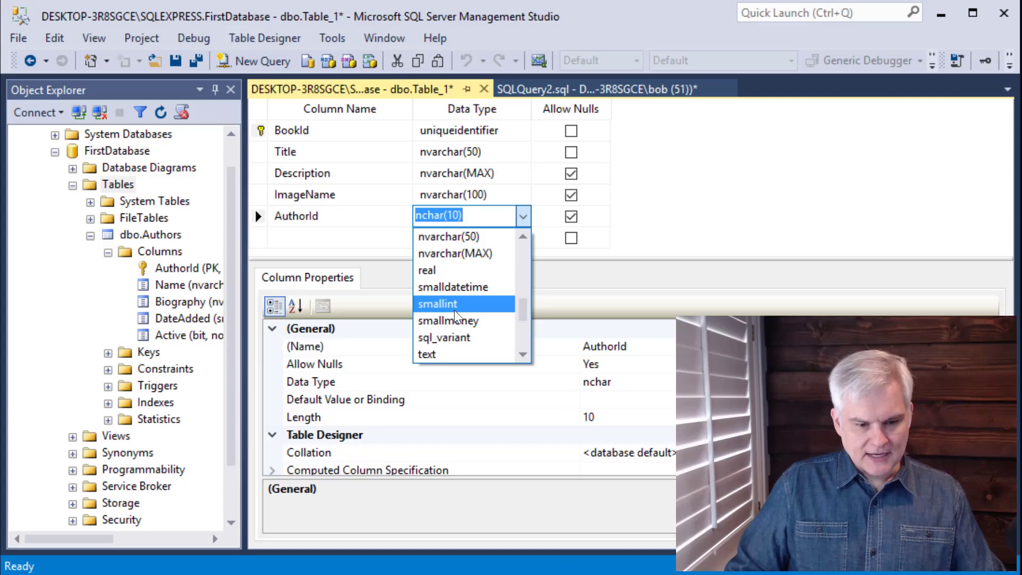
scroll(455, 314, up, 2)
click(446, 253)
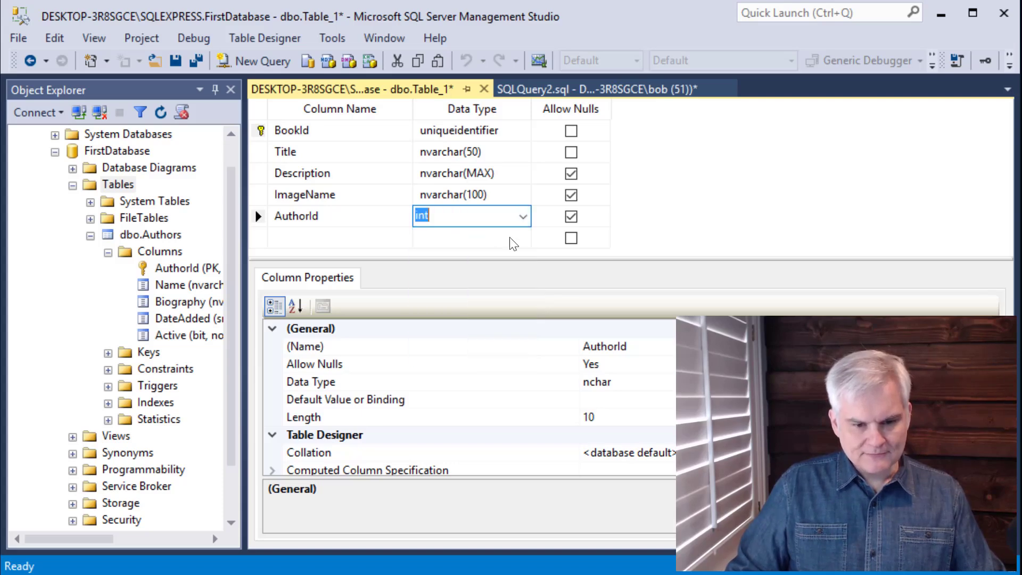
click(571, 216)
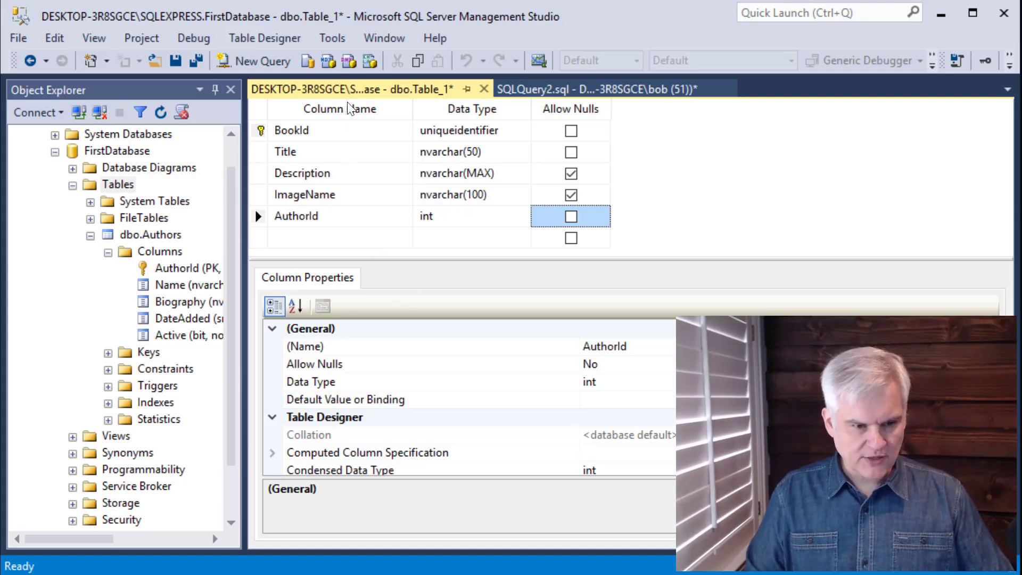
Save the new table under the name Books.
click(176, 61)
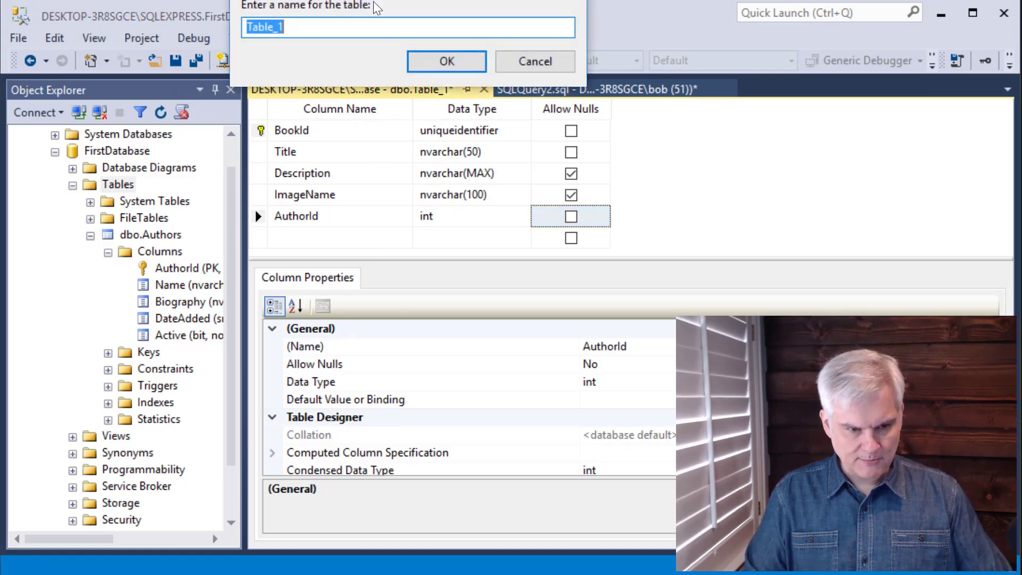
text(Books)
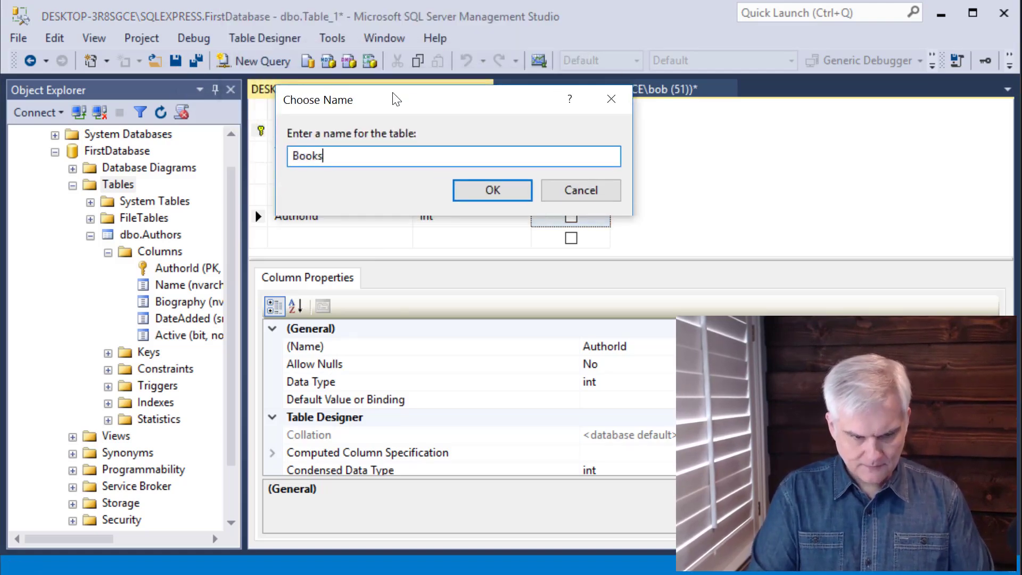
key(Return)
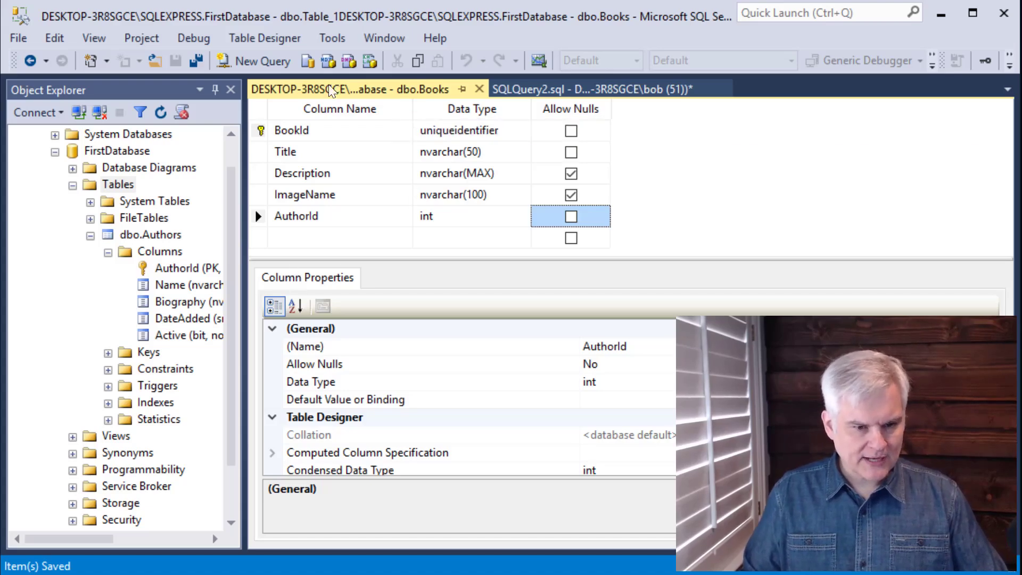
Close the Books table design and the SQLQuery2.sql query.
click(478, 89)
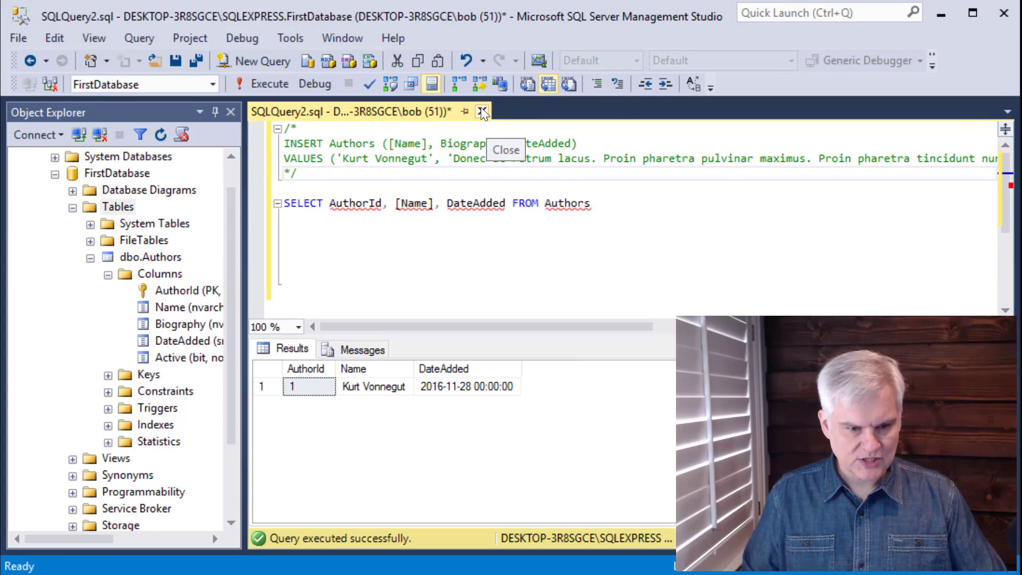
click(481, 110)
click(578, 410)
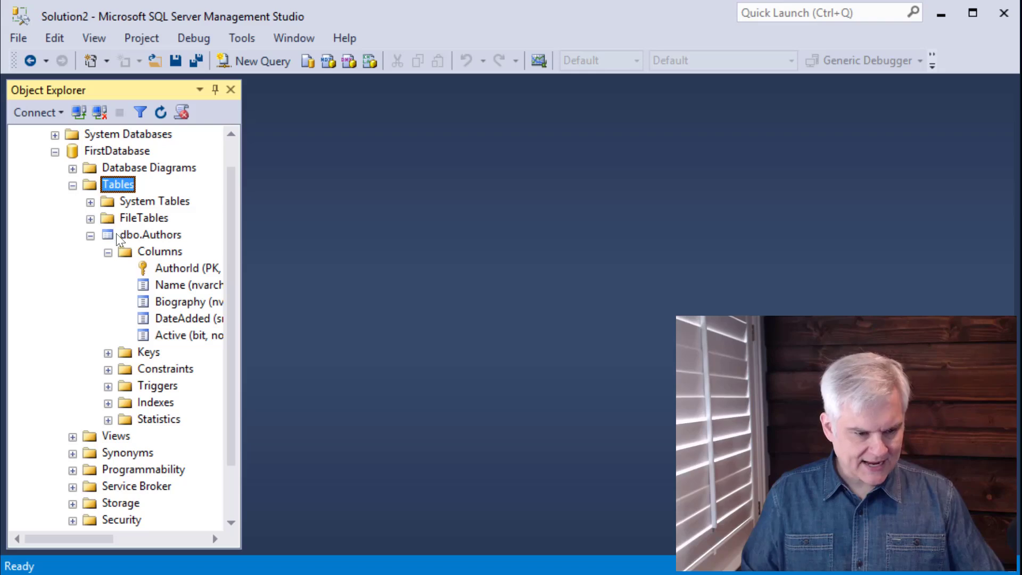
Refresh the tables list of FirstDatabase and expand the dbo.Books table.
click(161, 111)
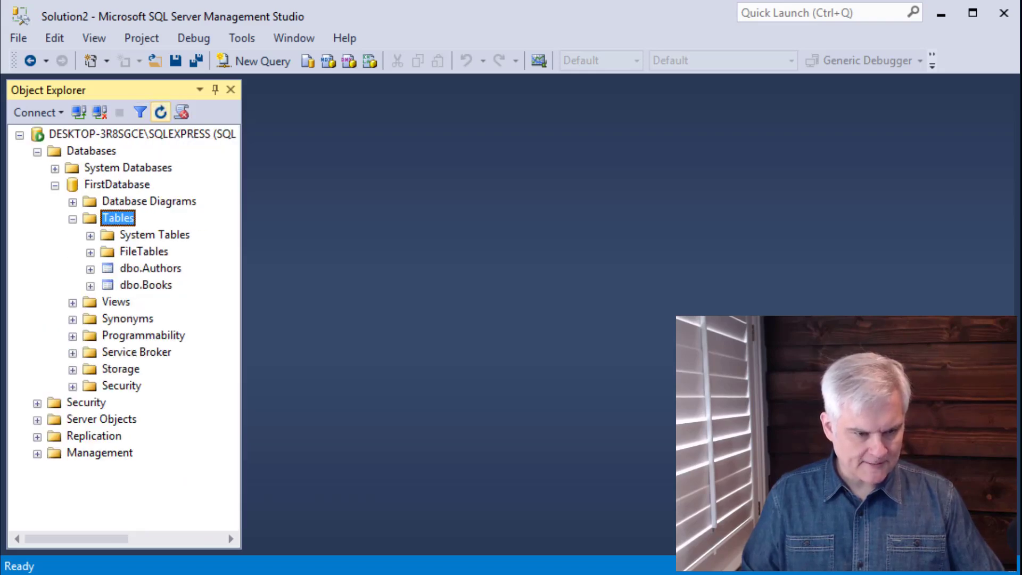
click(144, 287)
click(91, 286)
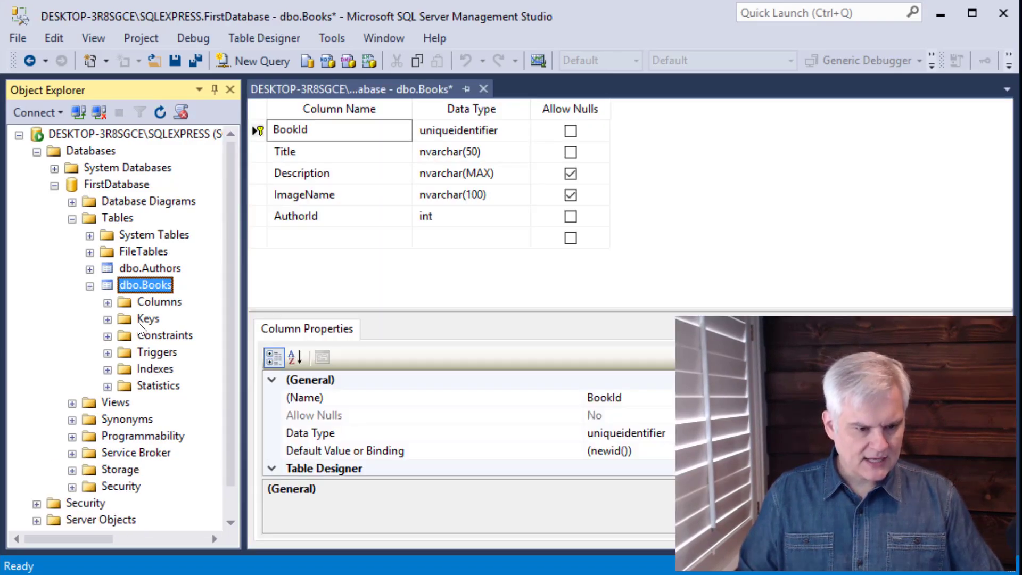
Create a new foreign key on dbo.Books and open its Tables And Columns Specification for editing.
right_click(139, 321)
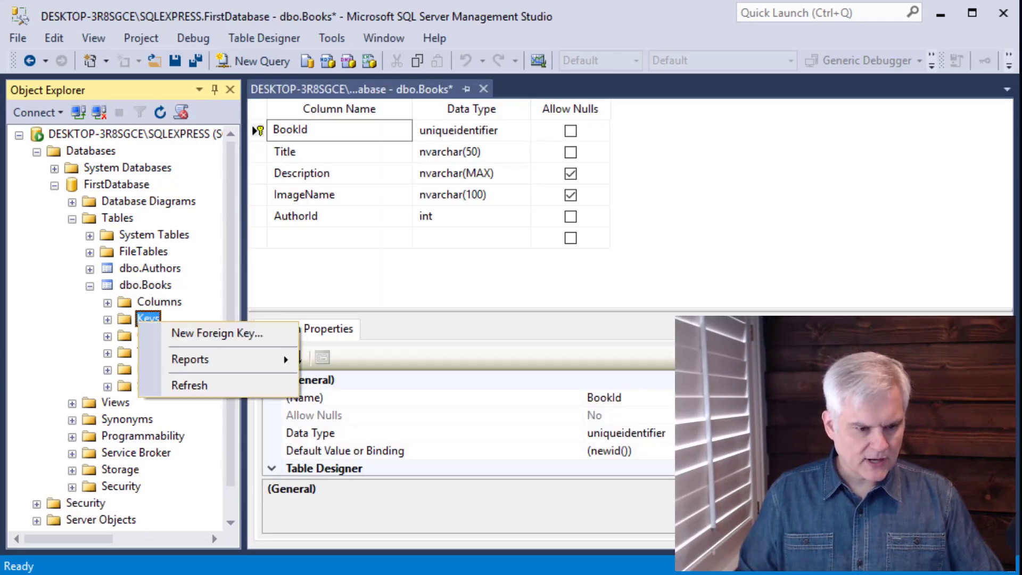
click(170, 333)
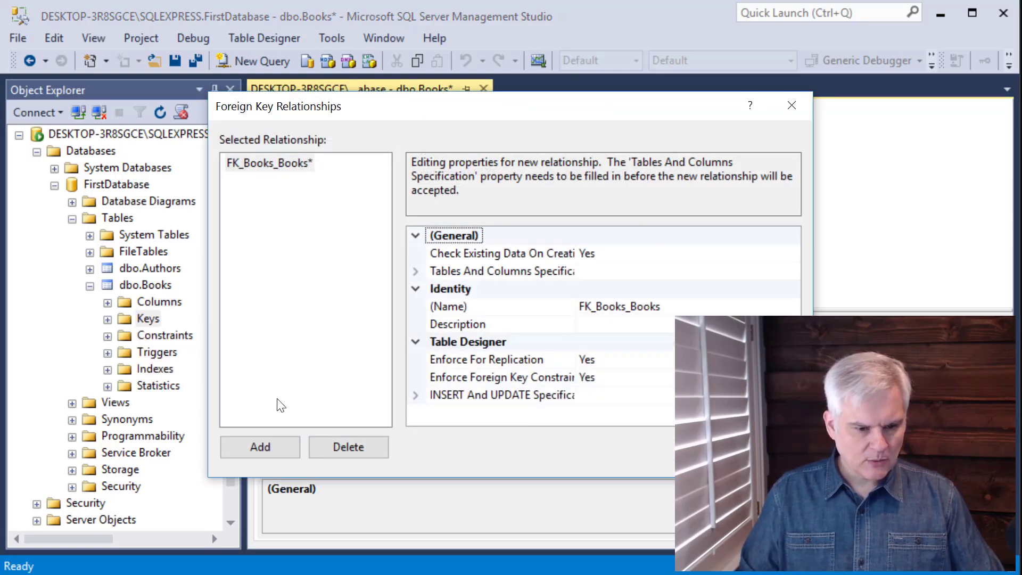
click(261, 162)
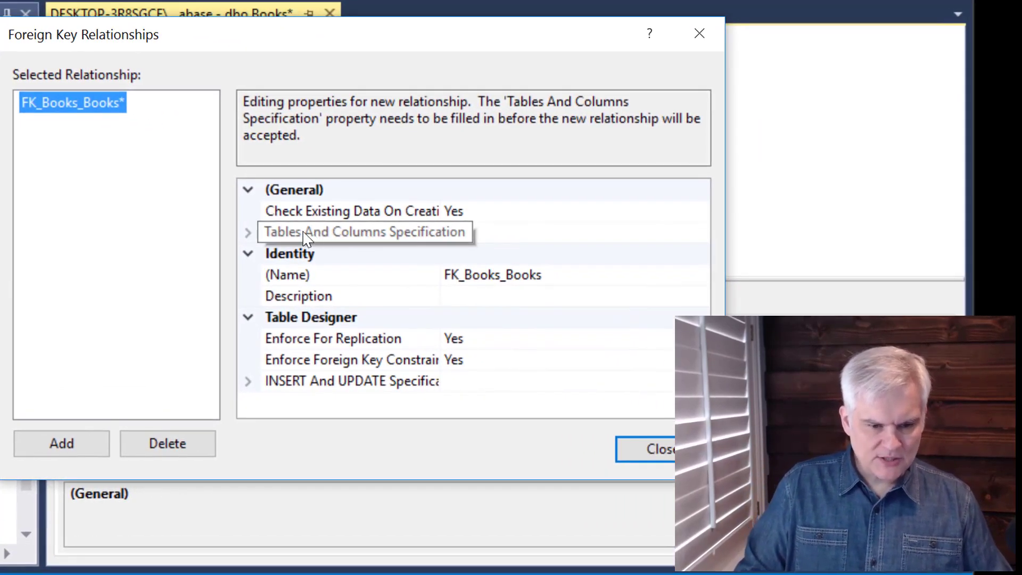
click(249, 233)
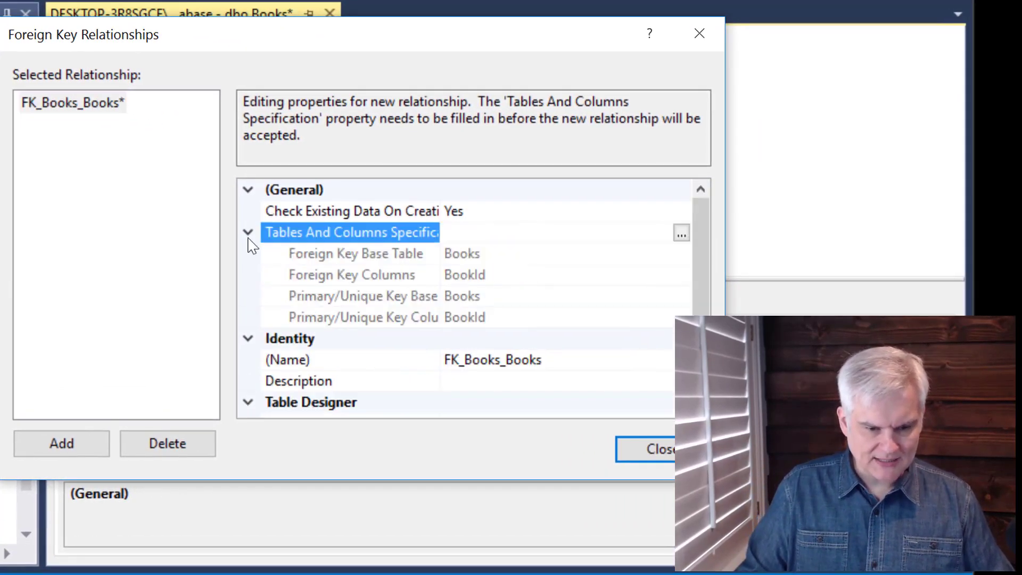
click(249, 232)
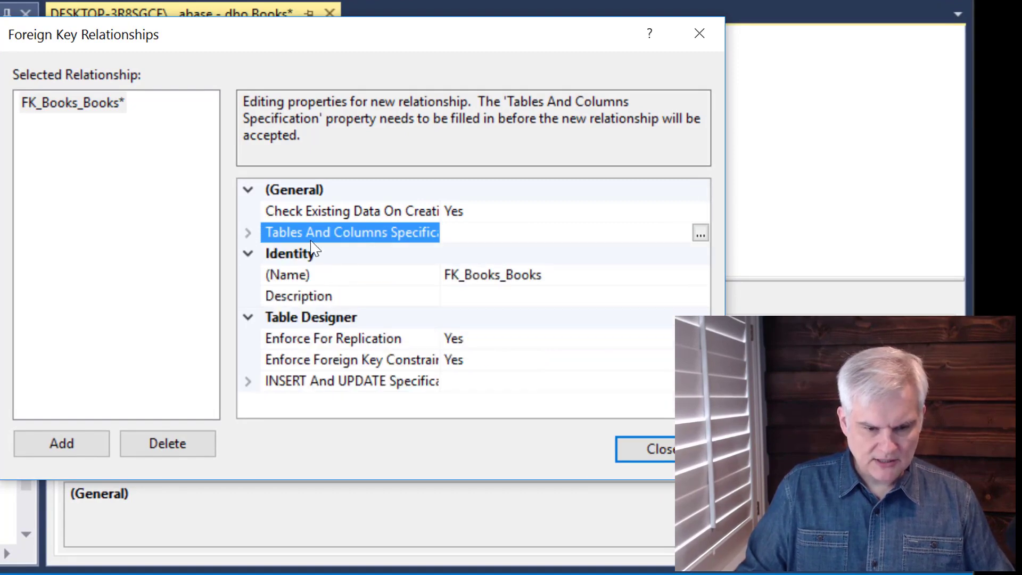
click(248, 232)
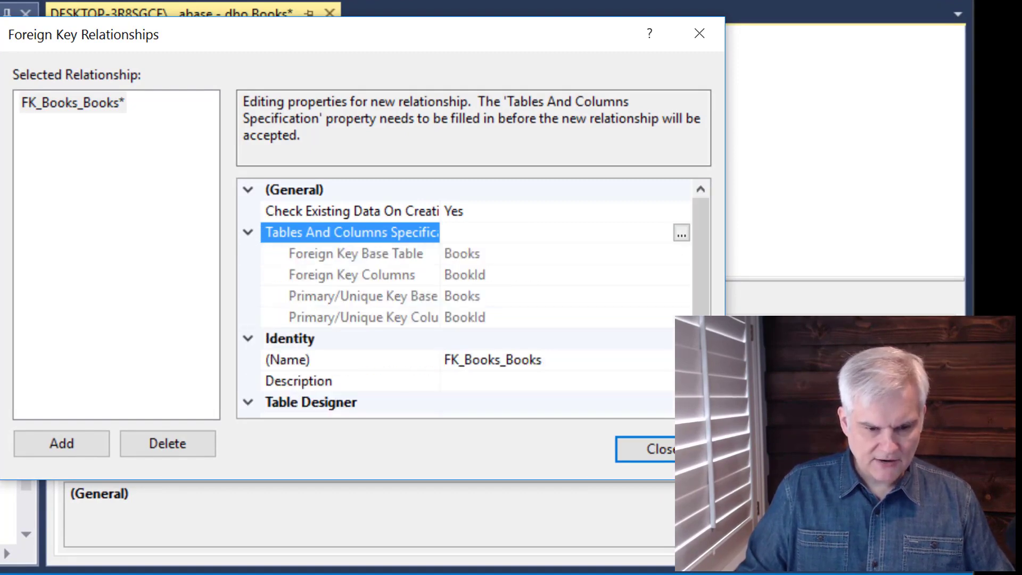
click(248, 233)
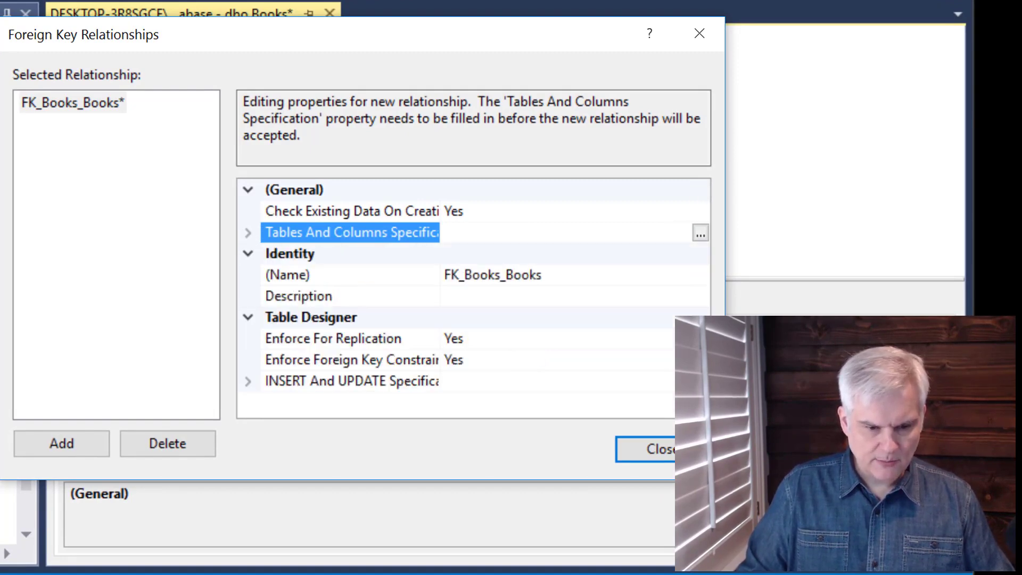
click(700, 234)
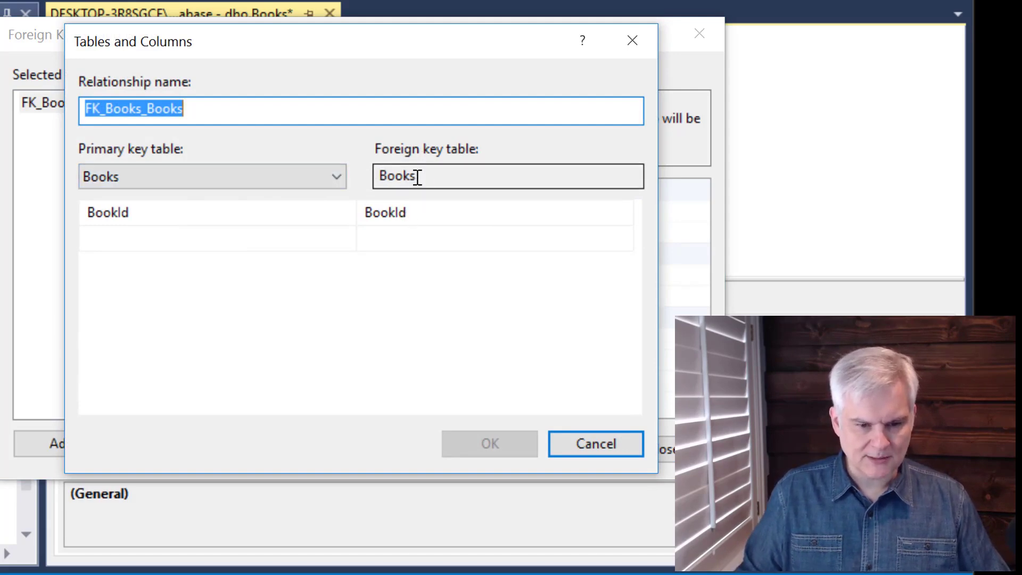
Try setting the foreign key column of the Books table to AuthorId before changing the primary key table.
click(437, 222)
click(622, 214)
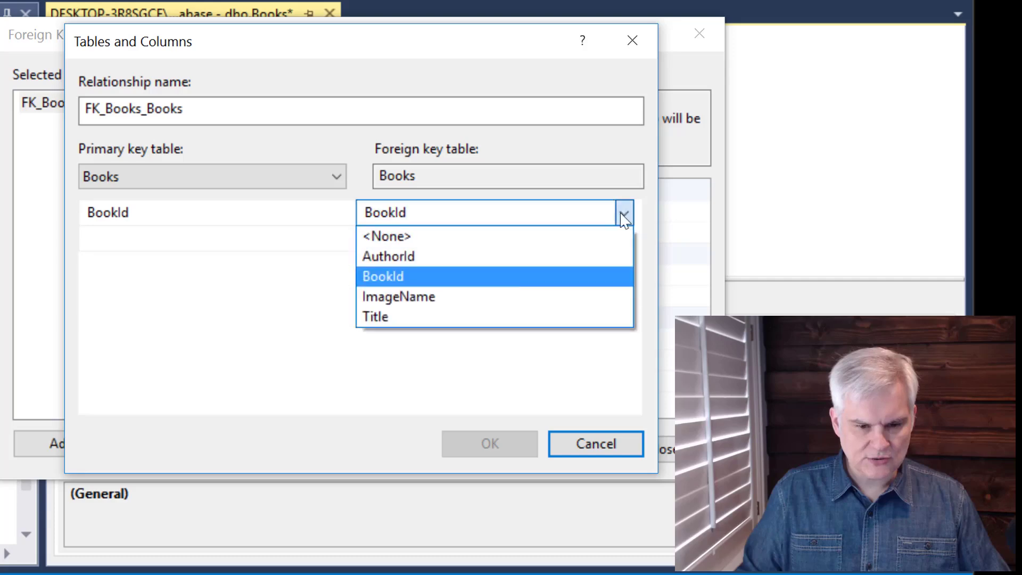
click(443, 257)
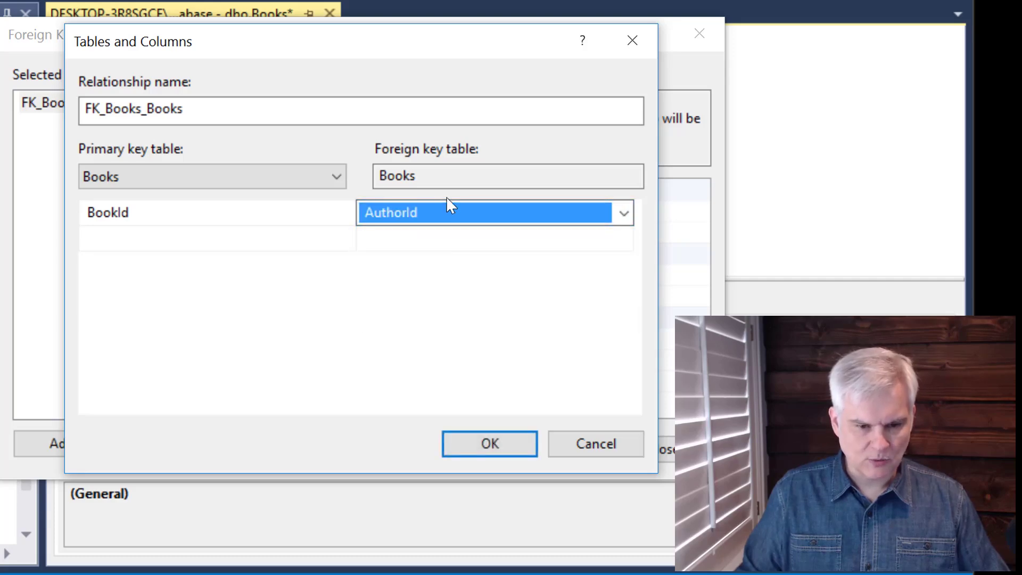
Set the relationship's primary key table to Authors with AuthorId as its key column.
click(331, 176)
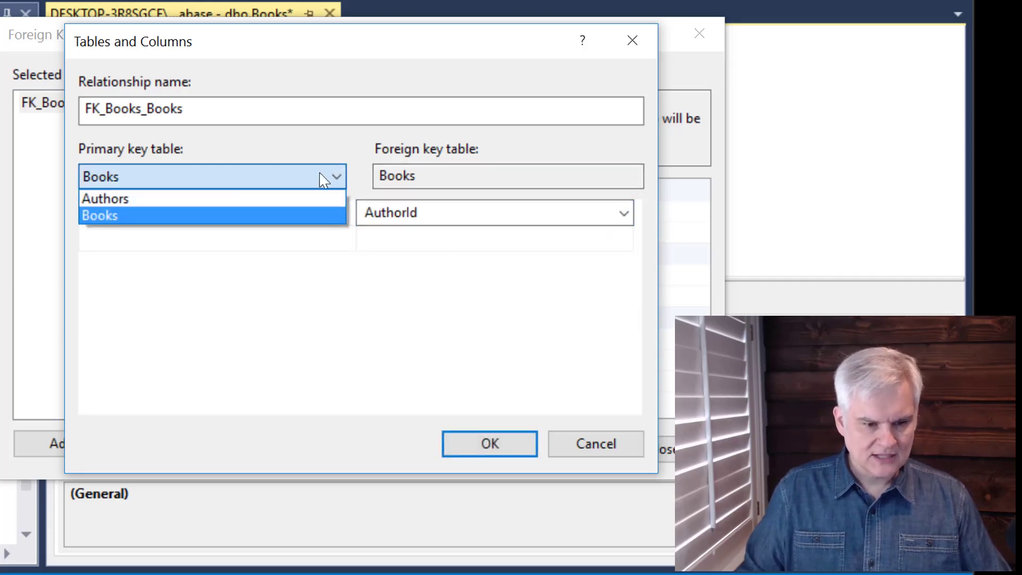
click(222, 198)
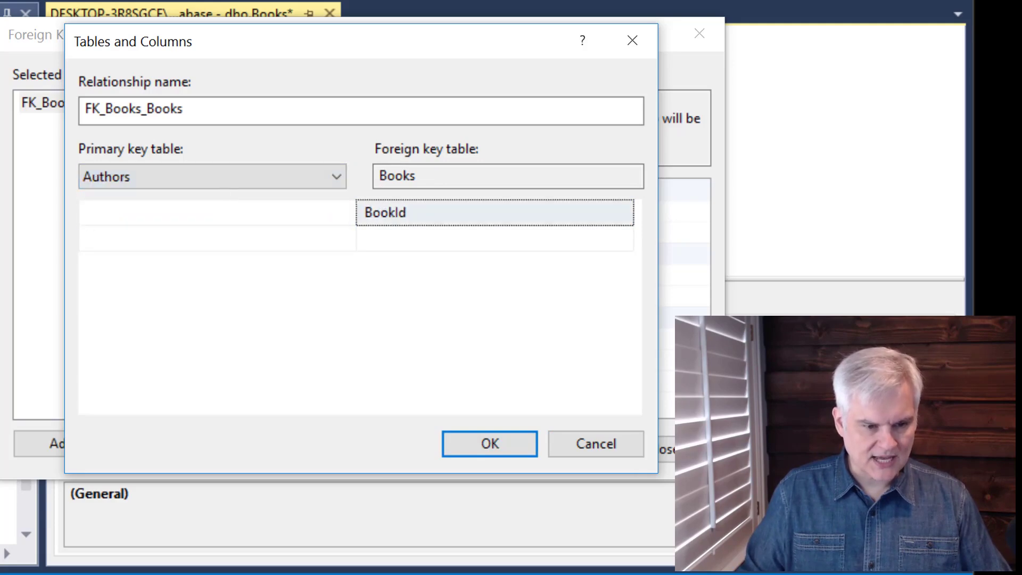
click(301, 221)
click(346, 213)
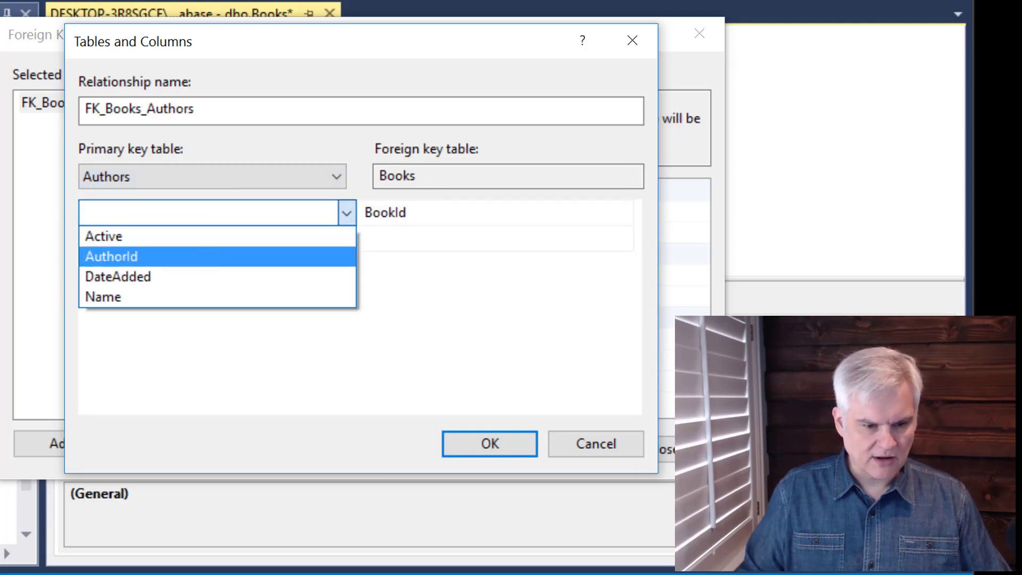
click(213, 256)
Set the foreign key column in Books to AuthorId, accept the relationship and close the Foreign Key Relationships dialog.
click(624, 218)
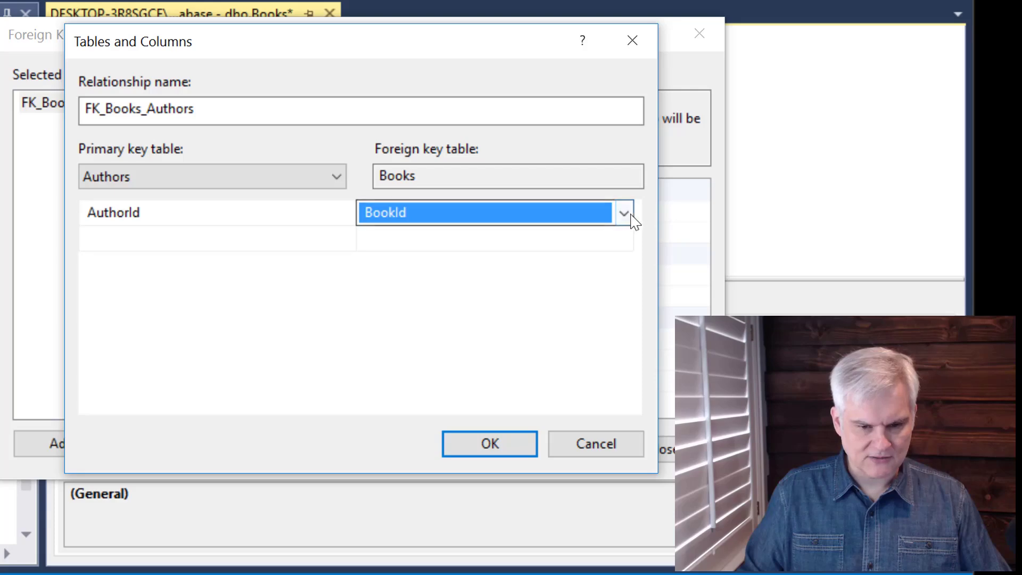
click(624, 216)
click(457, 256)
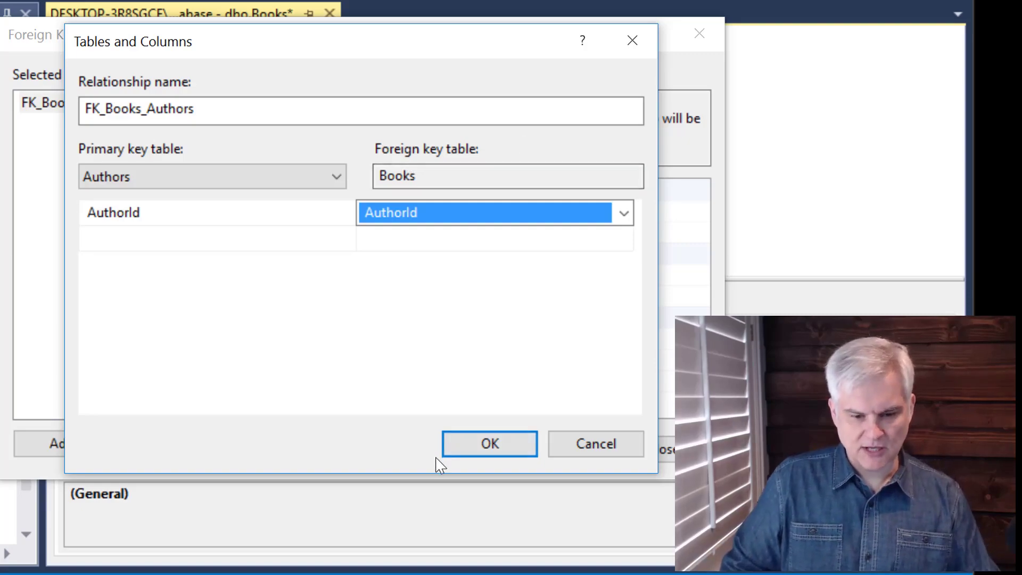
click(452, 450)
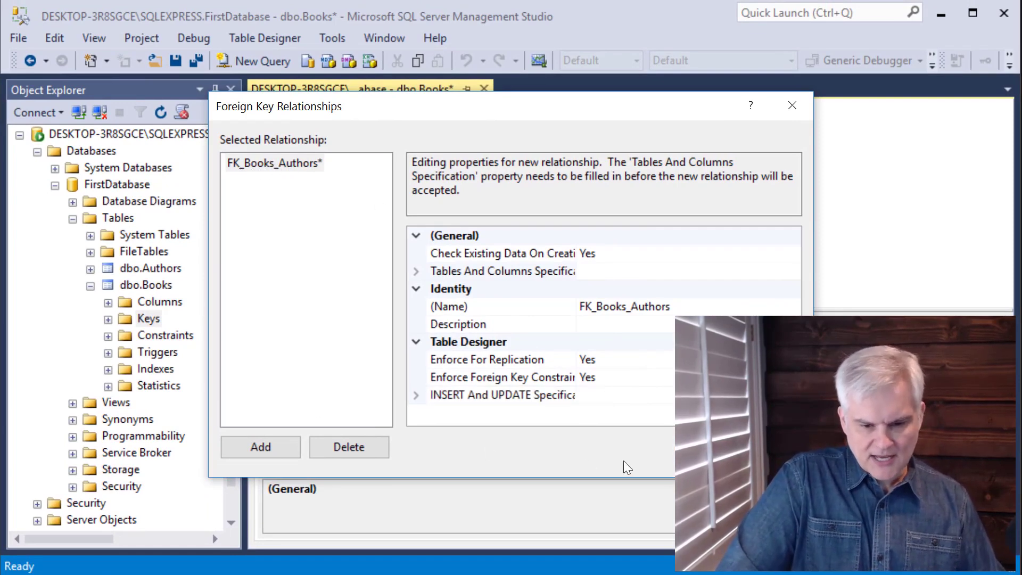
click(762, 447)
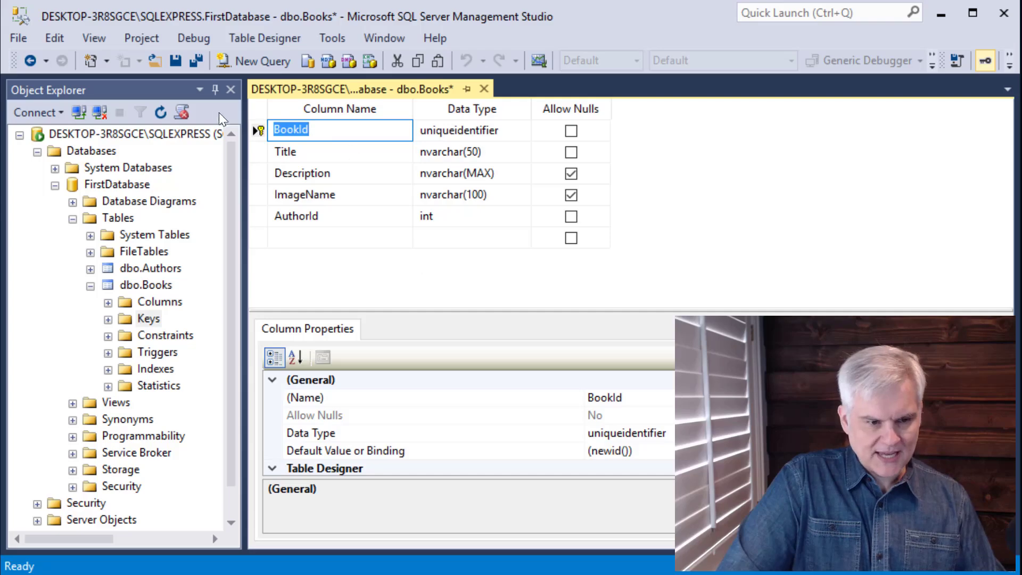
Save the relationship changes to the Authors and Books tables and close the table design.
click(181, 62)
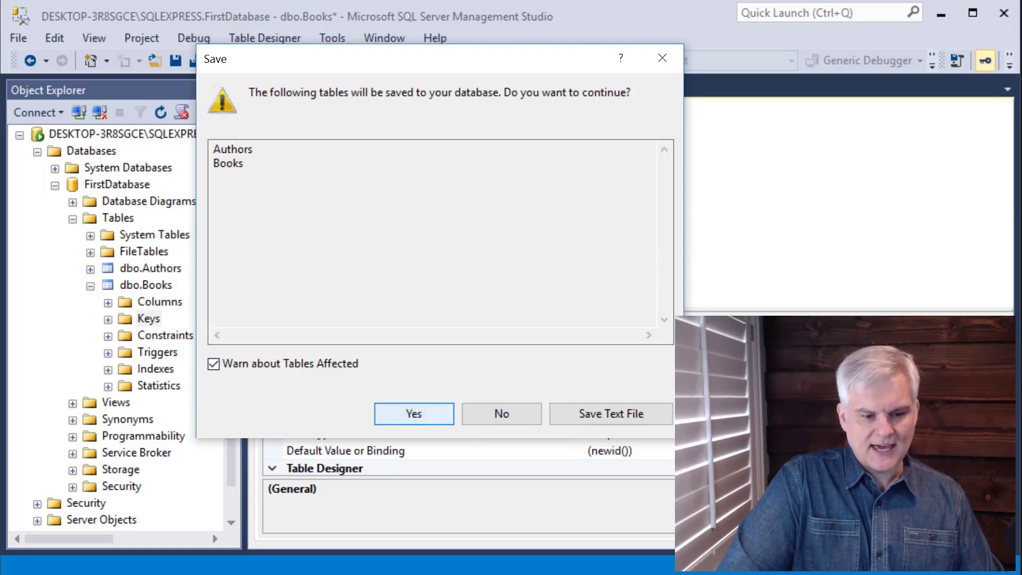
click(414, 413)
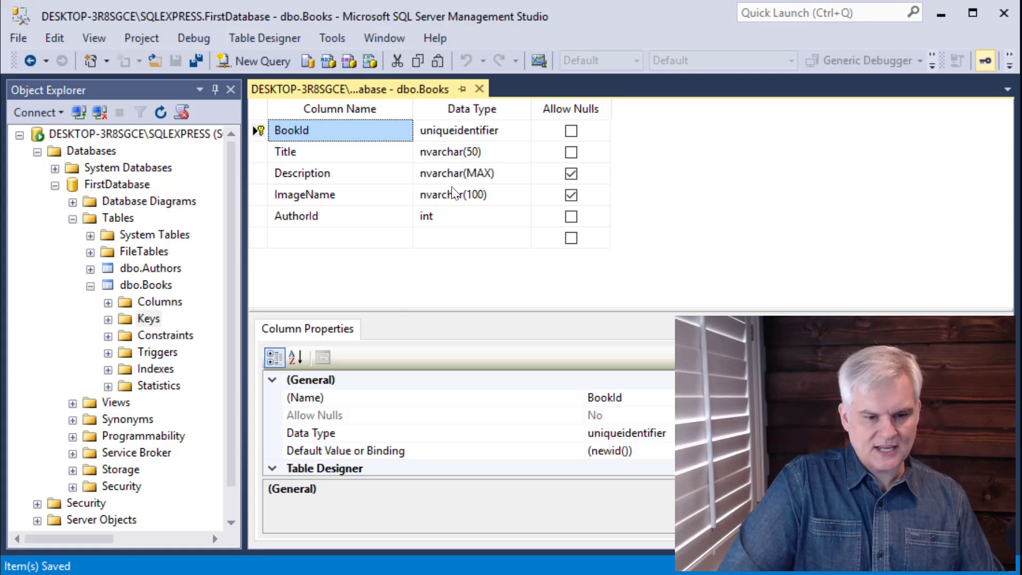
click(480, 90)
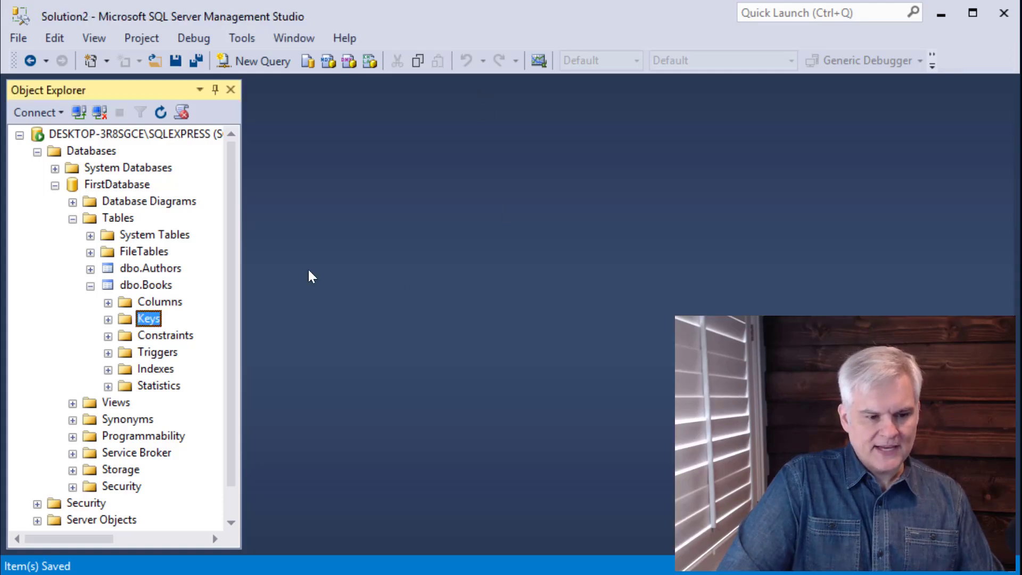